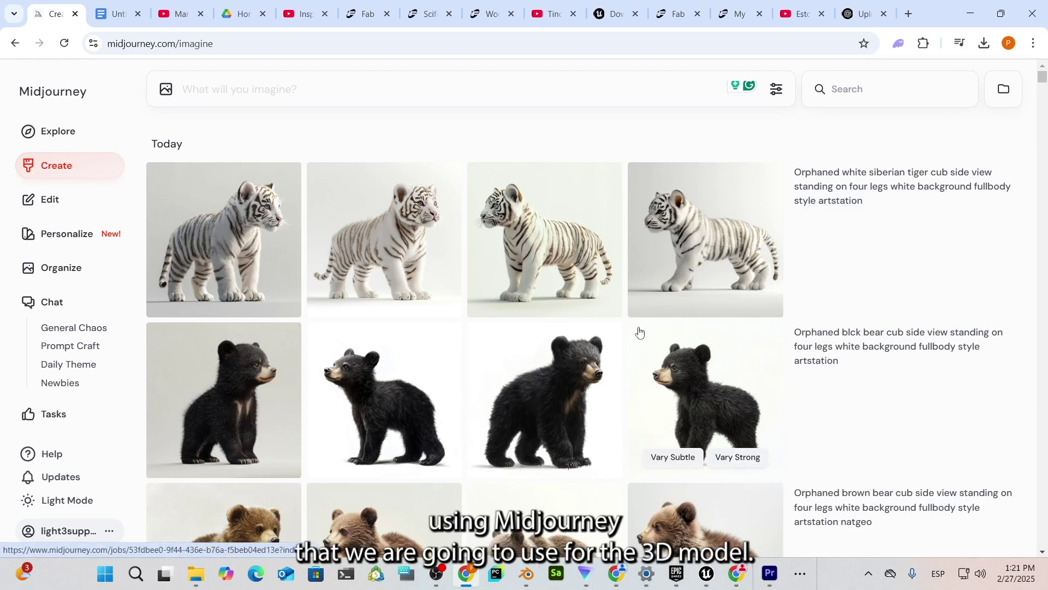
scroll(356, 257, down, 1)
scroll(402, 361, down, 2)
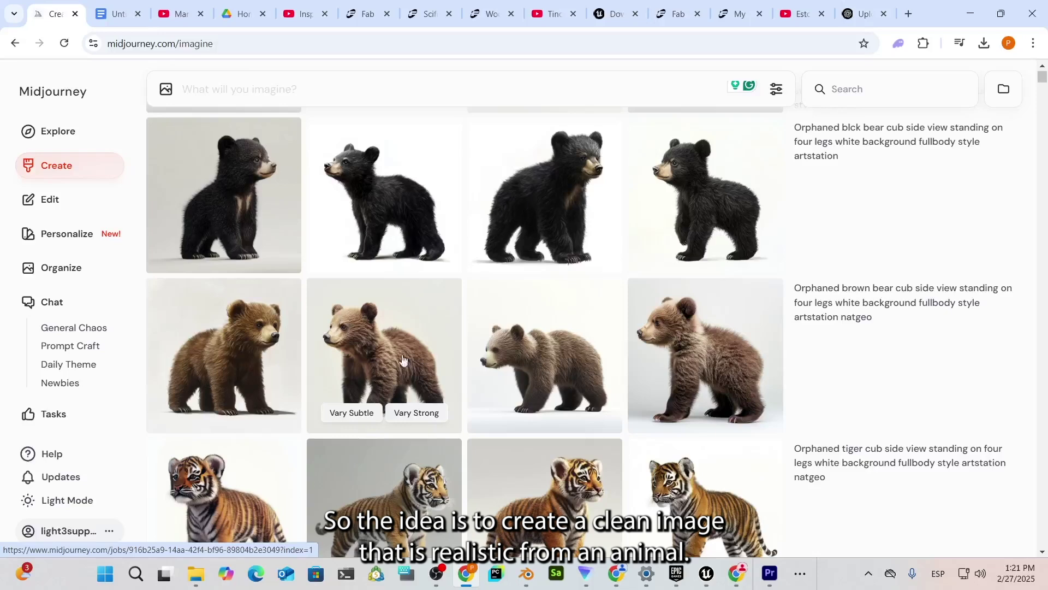
scroll(492, 385, down, 1)
scroll(473, 371, up, 3)
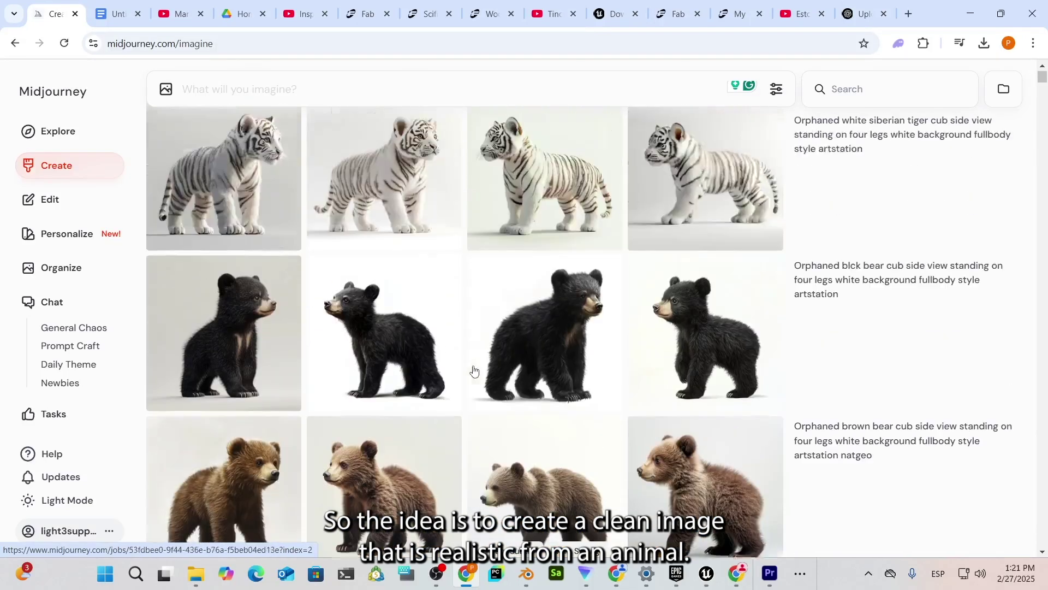
scroll(474, 371, up, 1)
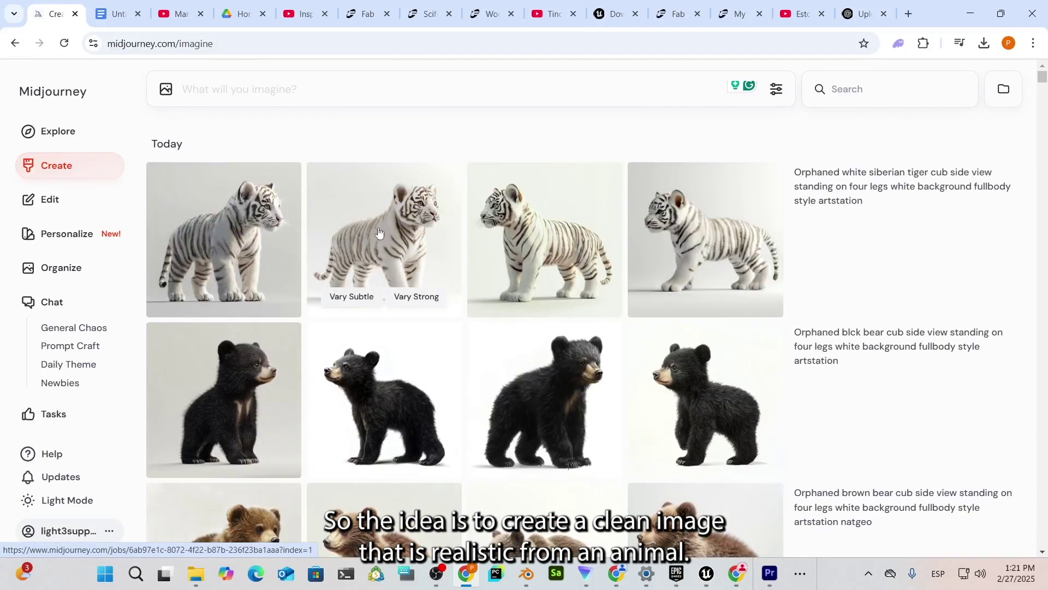
- Open the second white tiger image and delete 'white' and the stray 's' from the prompt
click(399, 254)
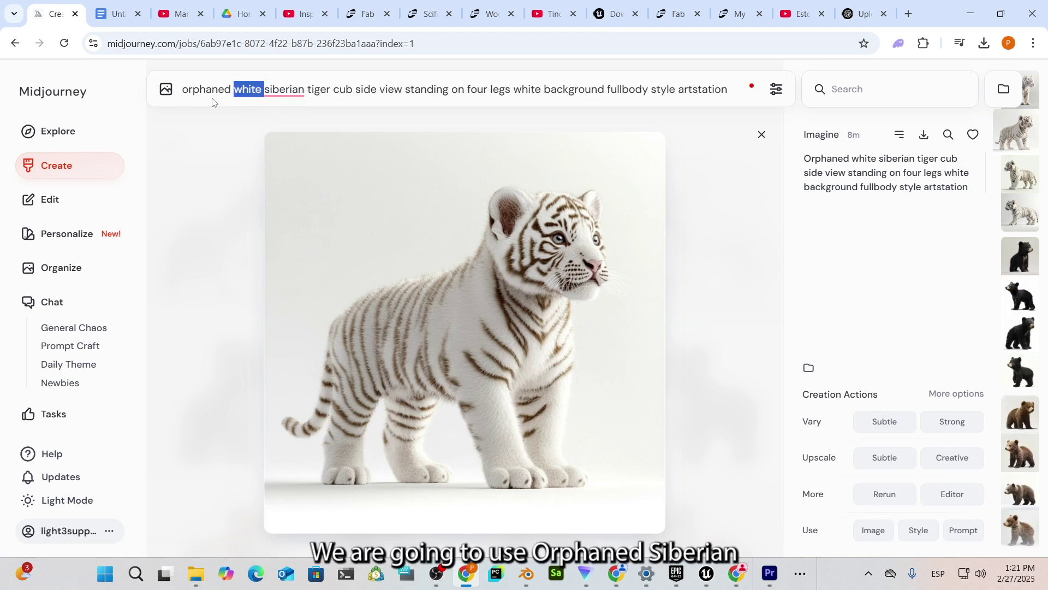
key(Delete)
key(Delete)
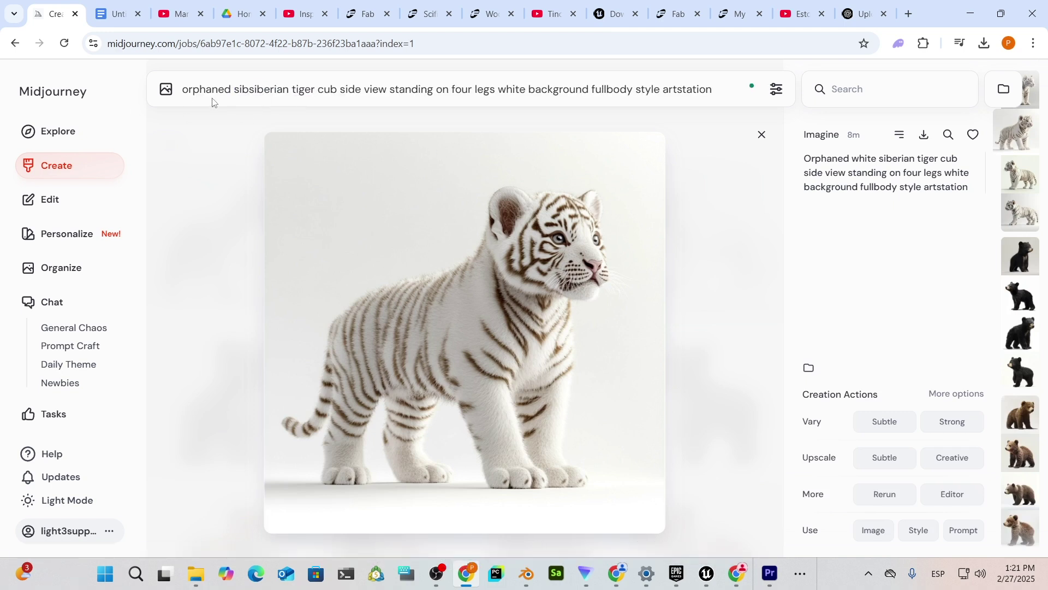
key(BackSpace)
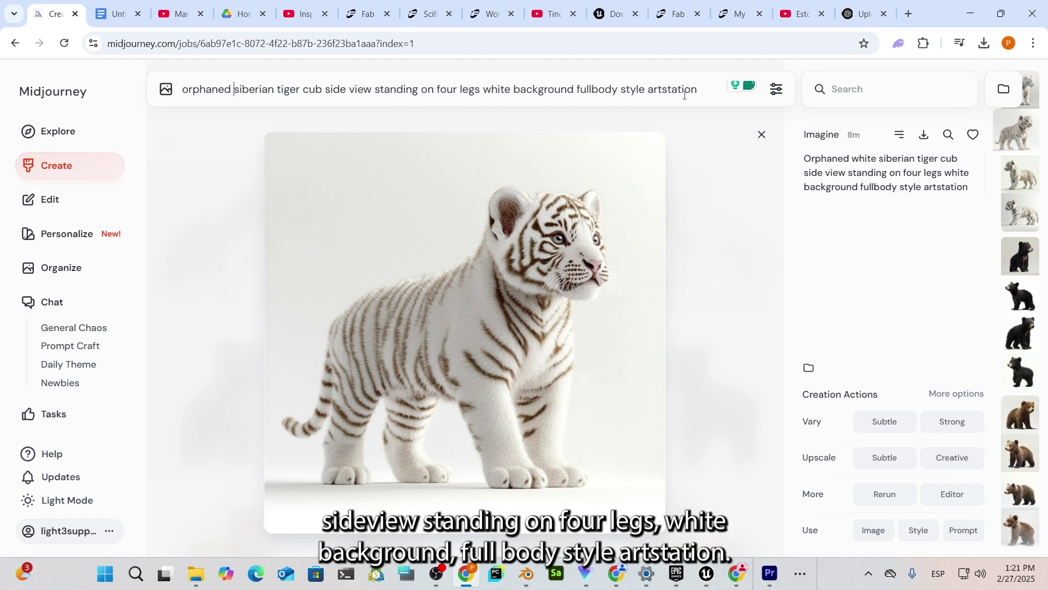
- Highlight 'standing', 'white background' and 'white' in the prompt, then close the image viewer
double_click(397, 89)
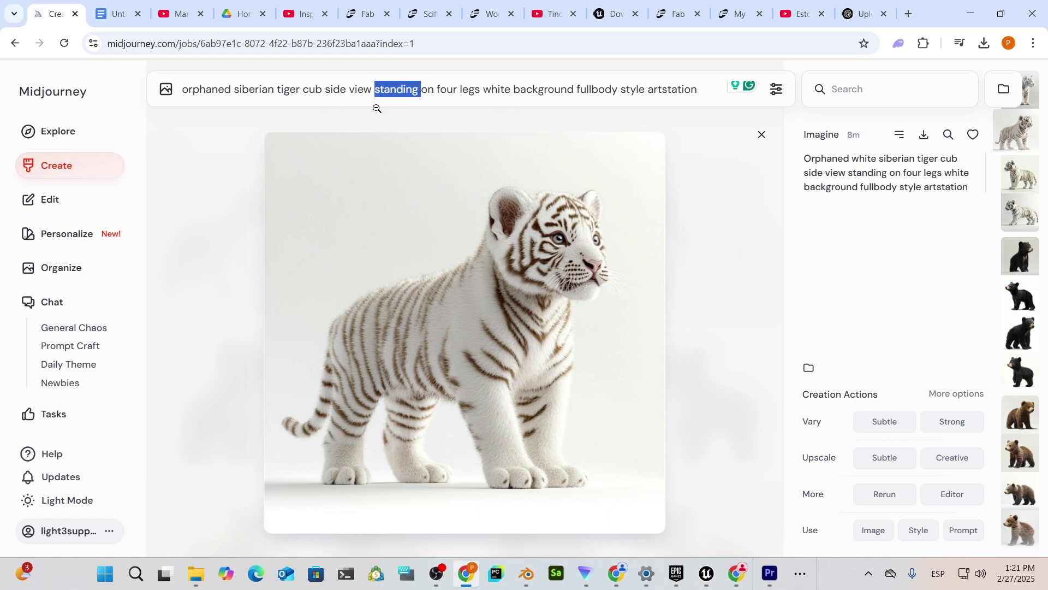
click(397, 89)
double_click(393, 88)
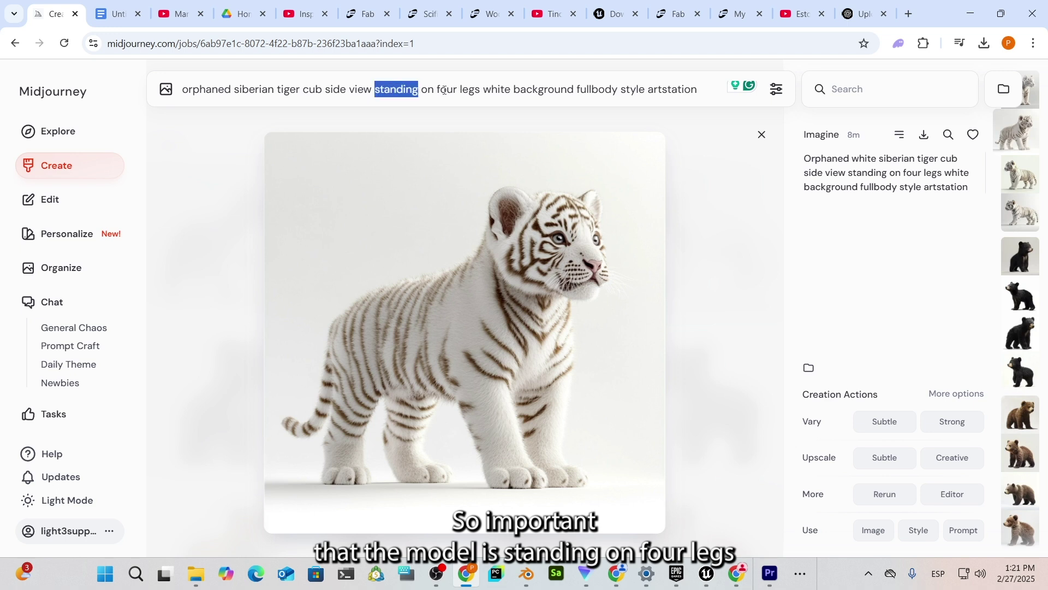
drag(437, 89, 543, 98)
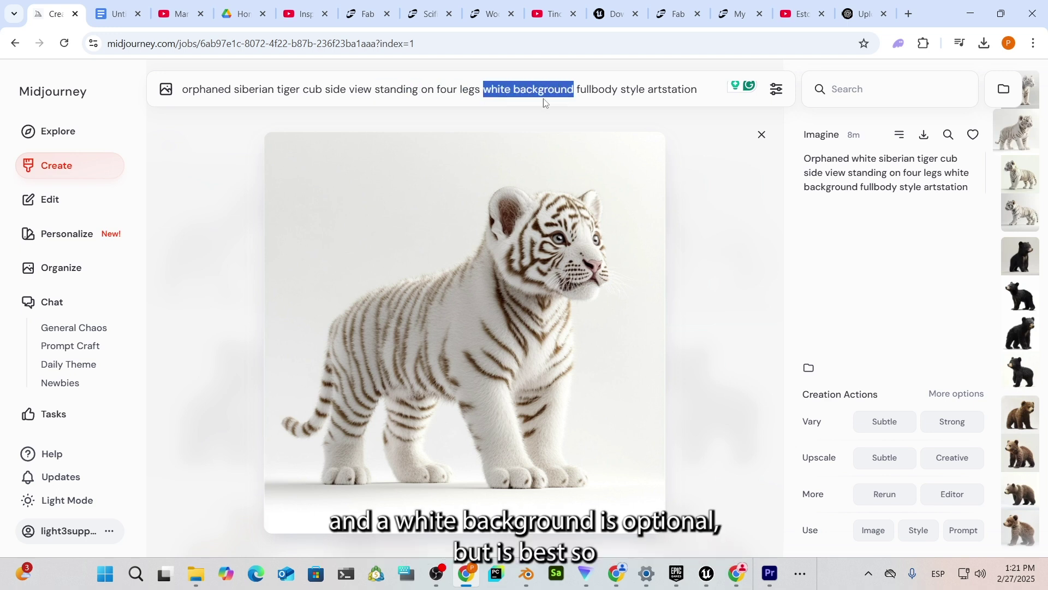
click(498, 88)
double_click(497, 88)
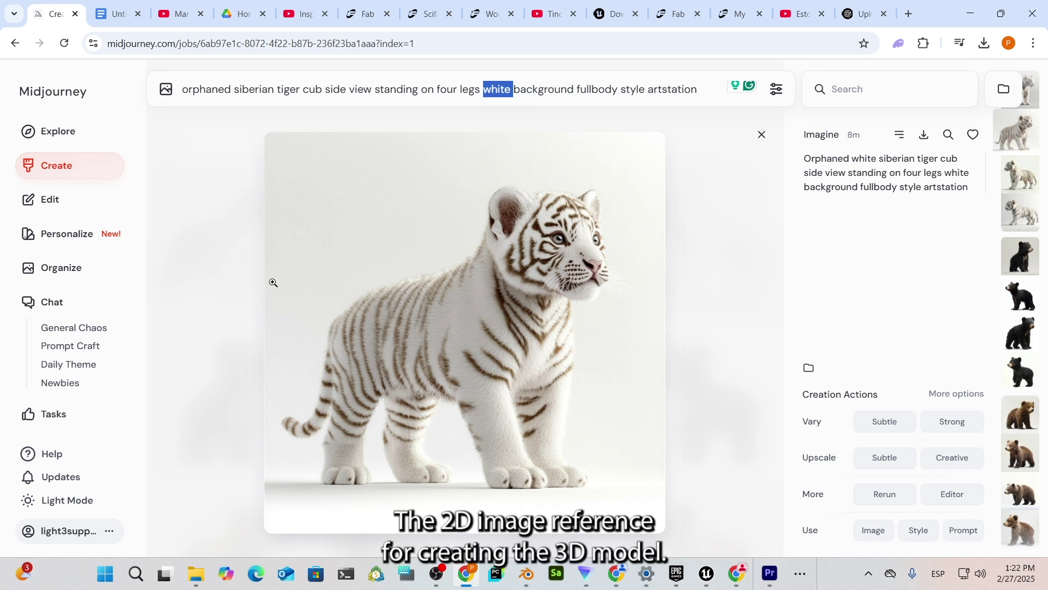
click(706, 228)
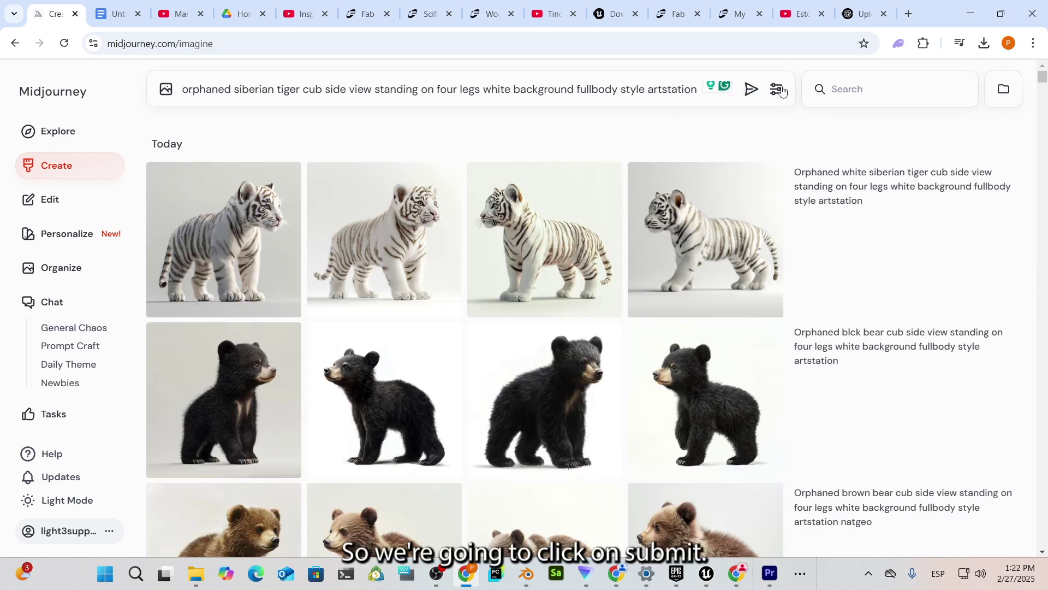
- Generate four orange tiger cub images and download the fourth one
click(752, 89)
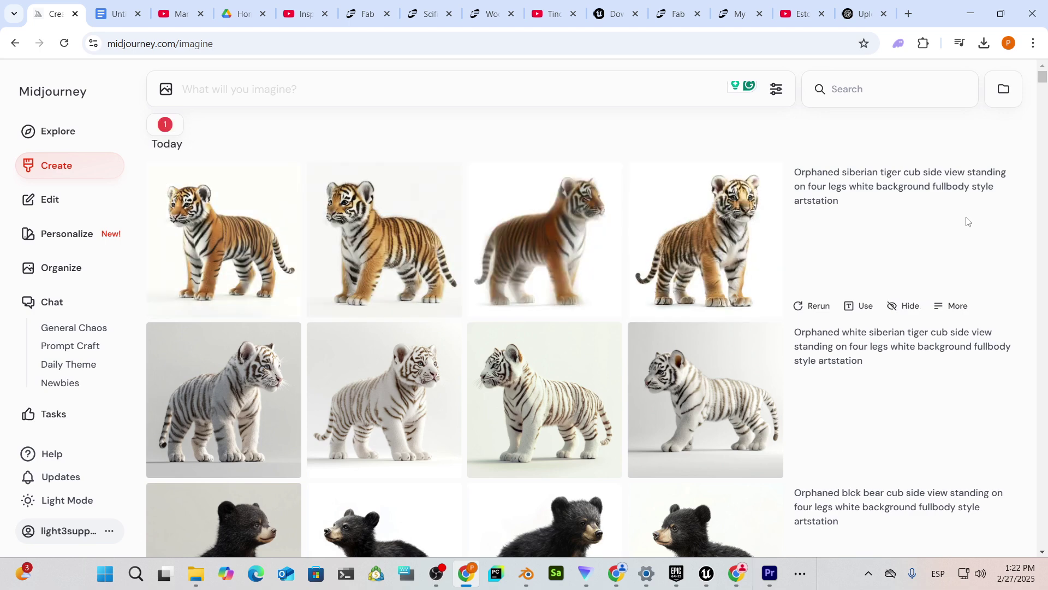
click(711, 237)
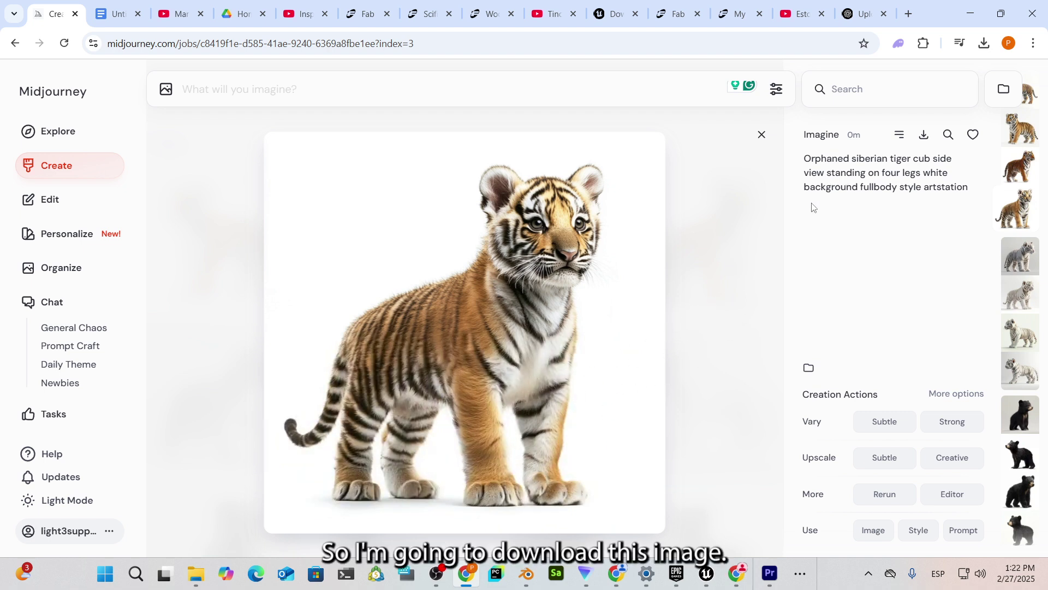
click(924, 137)
click(727, 315)
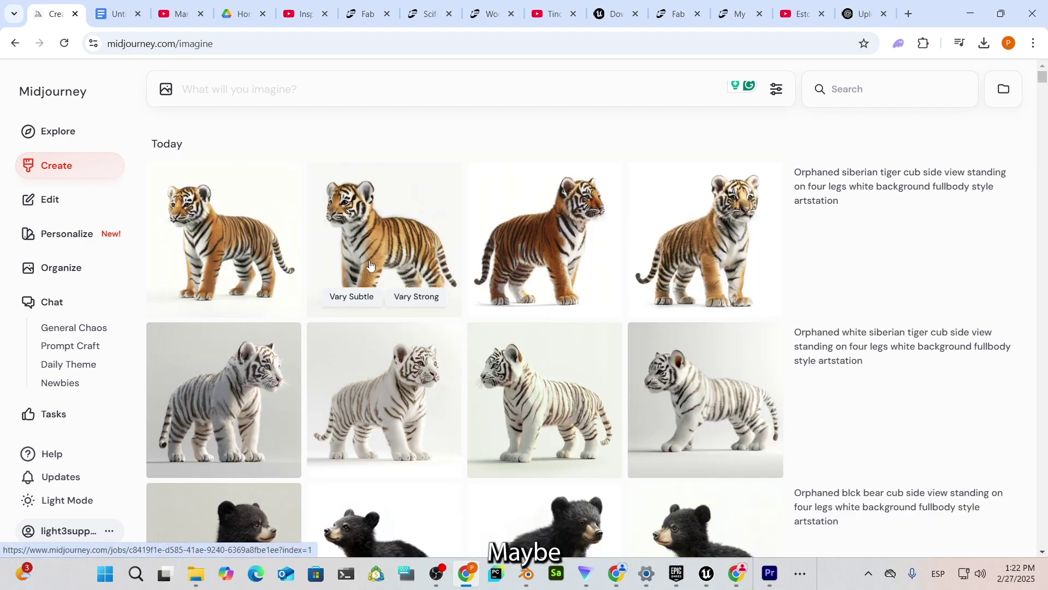
- Compare the third, second, first and fourth tiger cub images in the viewer
click(478, 250)
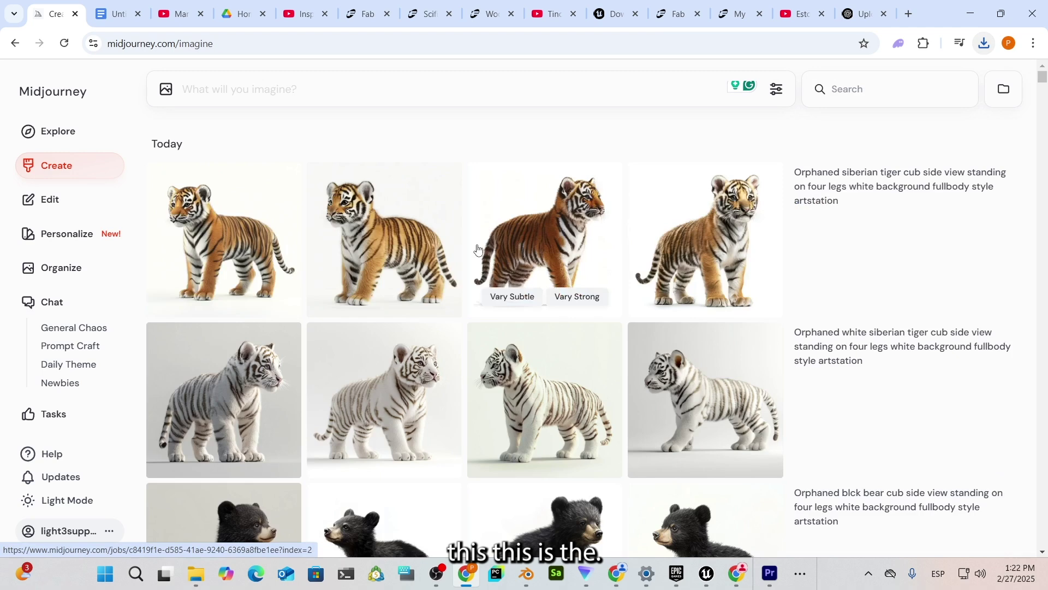
click(478, 250)
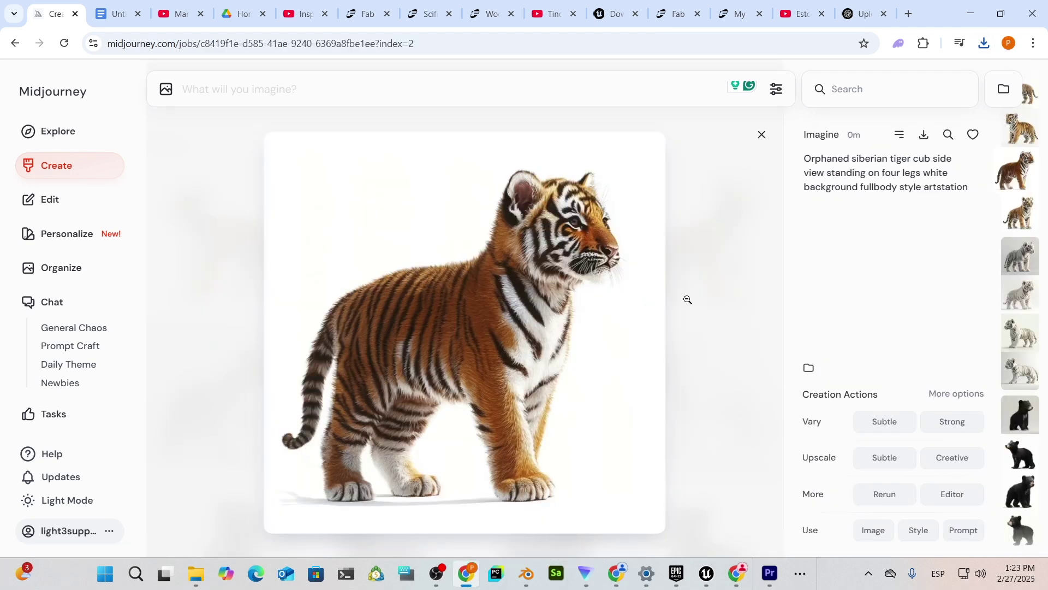
click(669, 320)
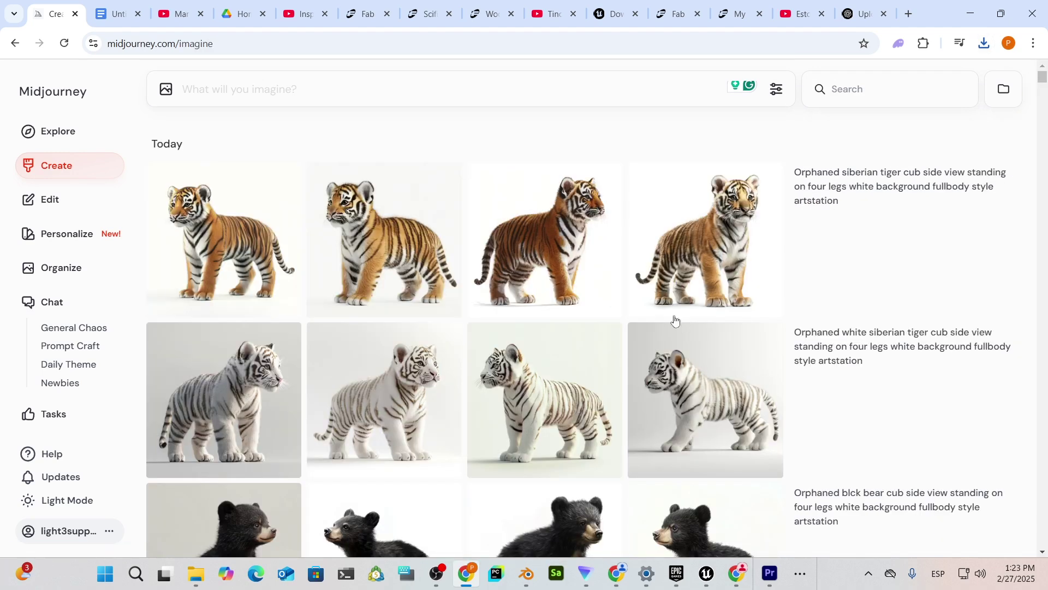
click(366, 208)
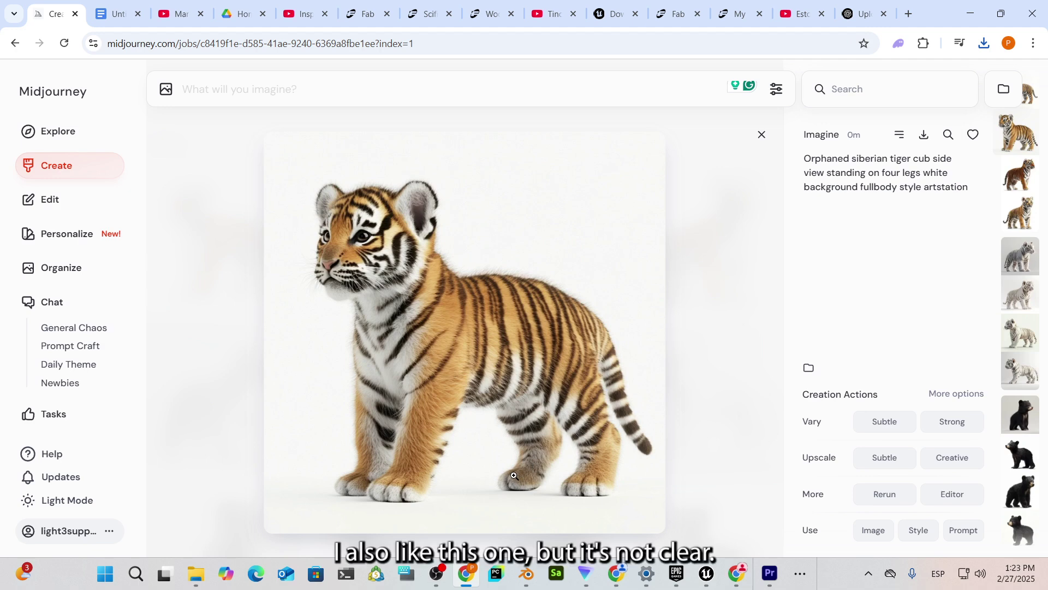
click(712, 297)
click(605, 288)
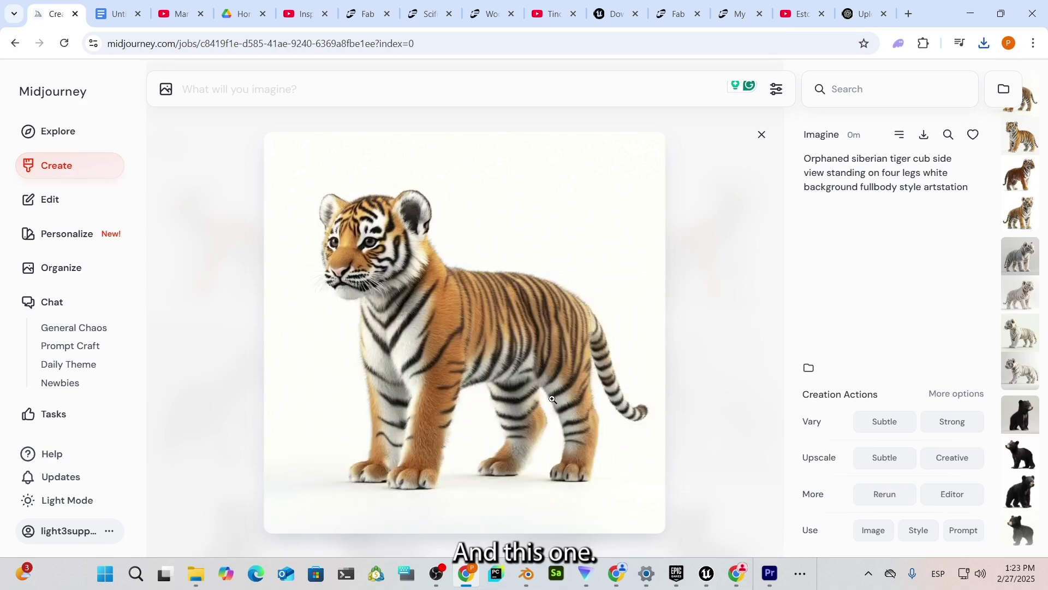
click(705, 312)
click(673, 223)
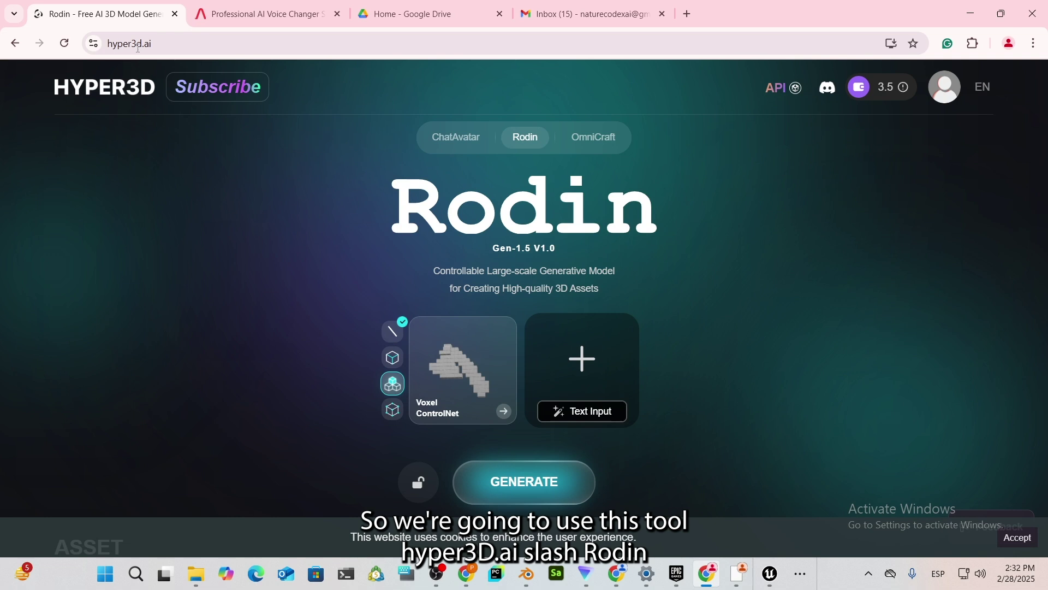
- Upload the orange tiger cub image to Rodin and begin the 'Siberian Tiger cub simple geometry' description
click(138, 43)
key(End)
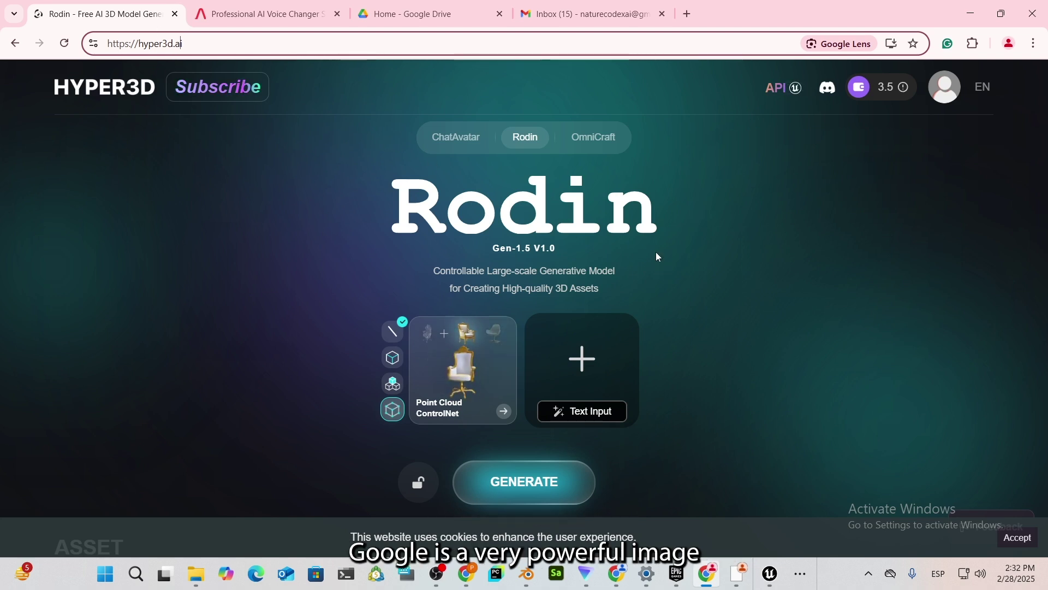
click(474, 236)
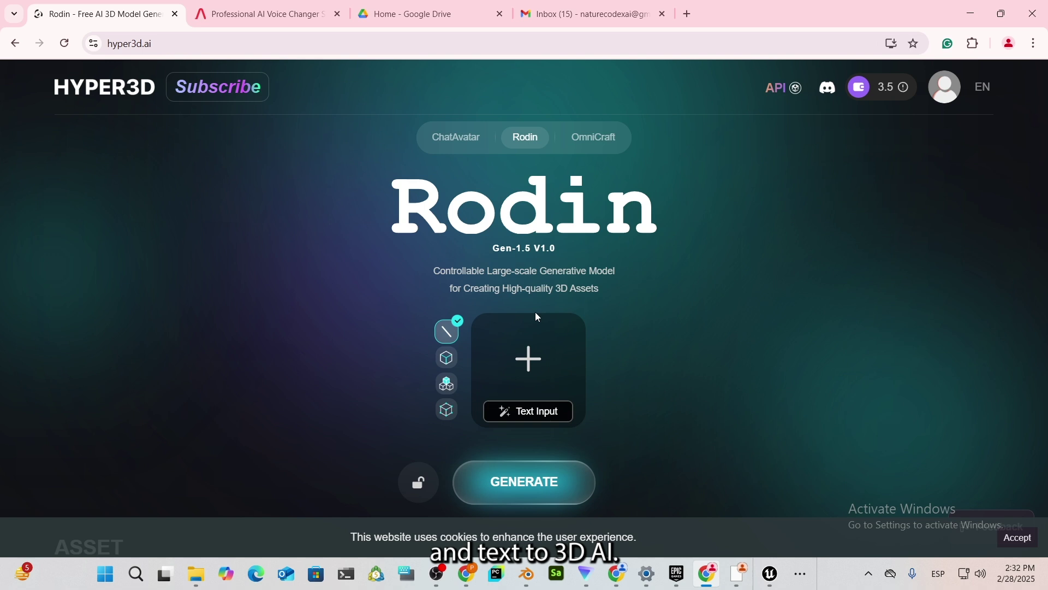
click(701, 381)
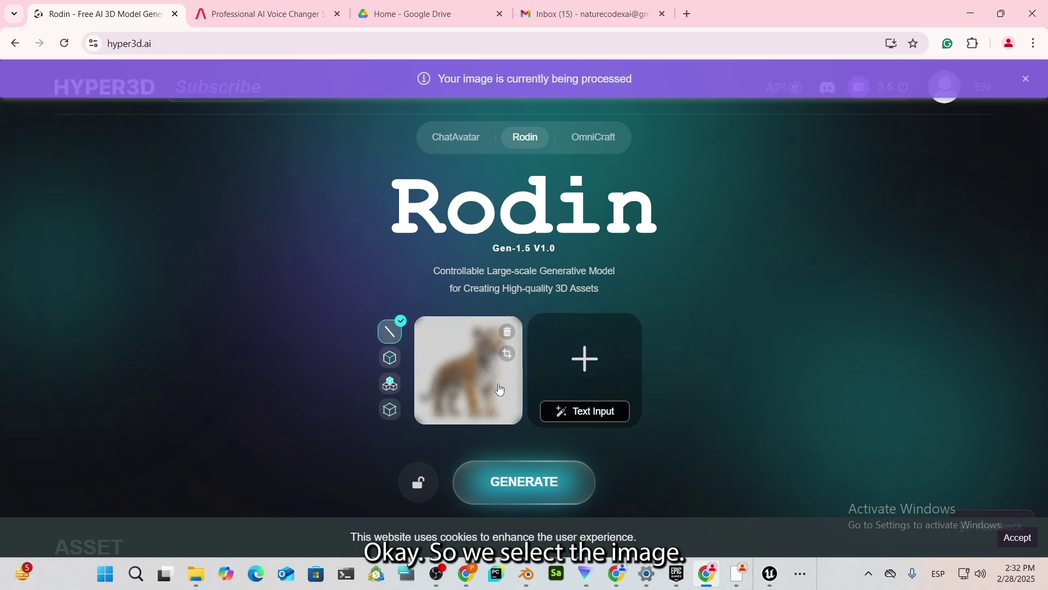
click(585, 413)
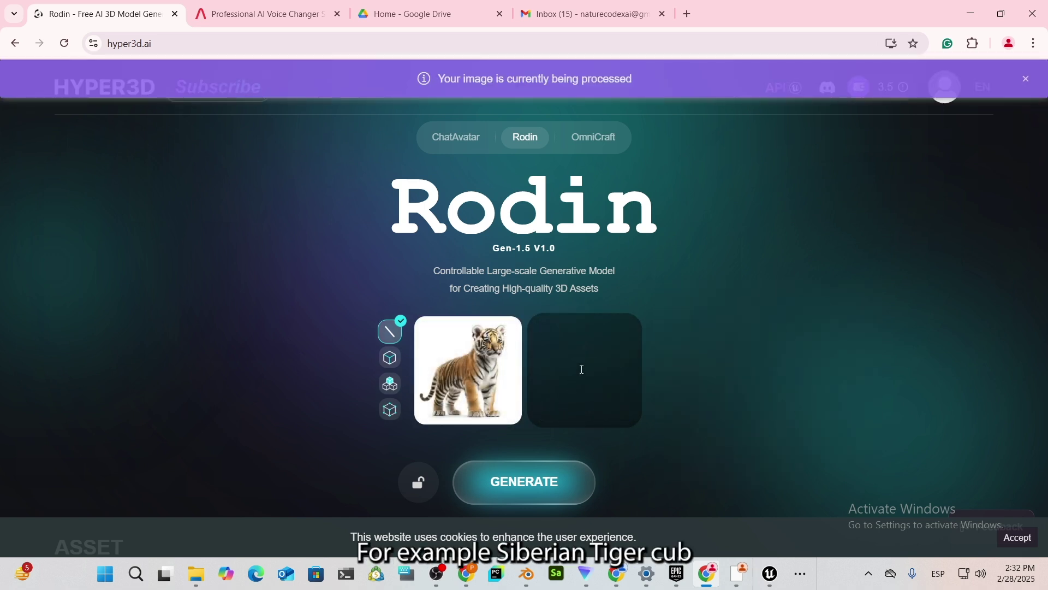
text(Siberia)
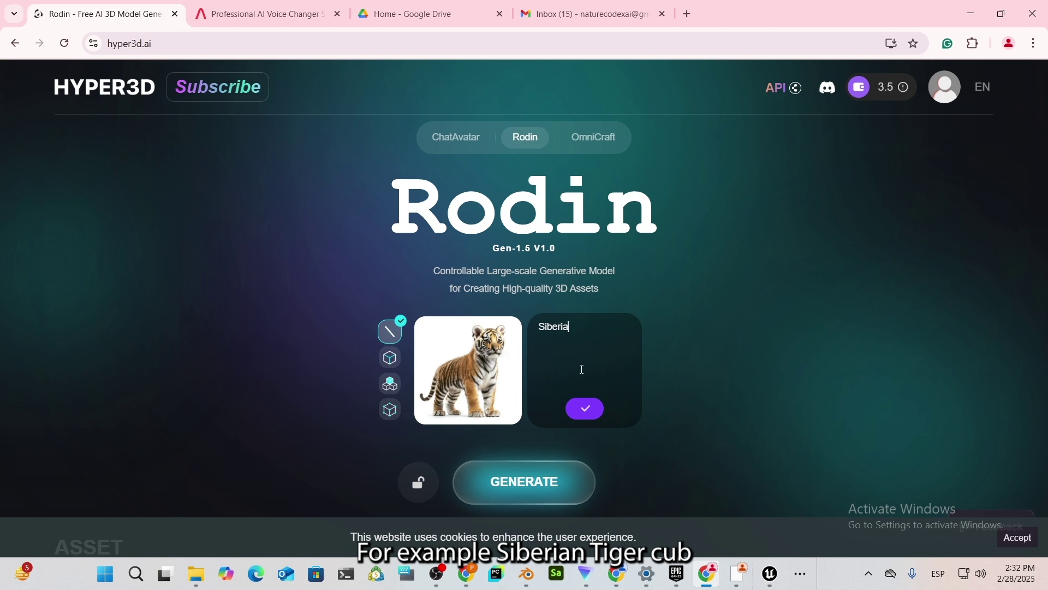
text(n Tiger )
text(sib)
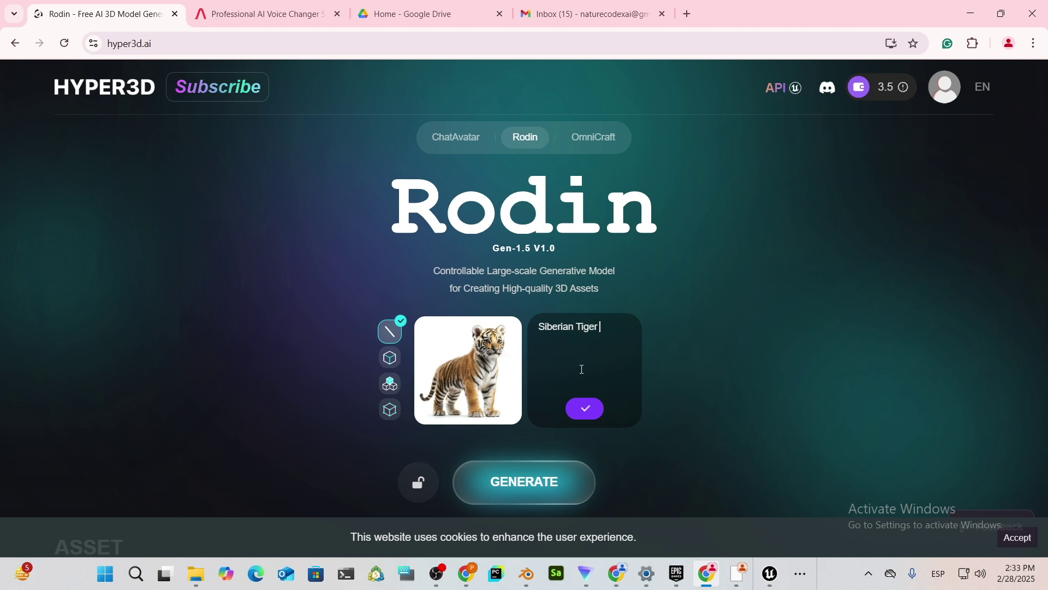
text(ub si)
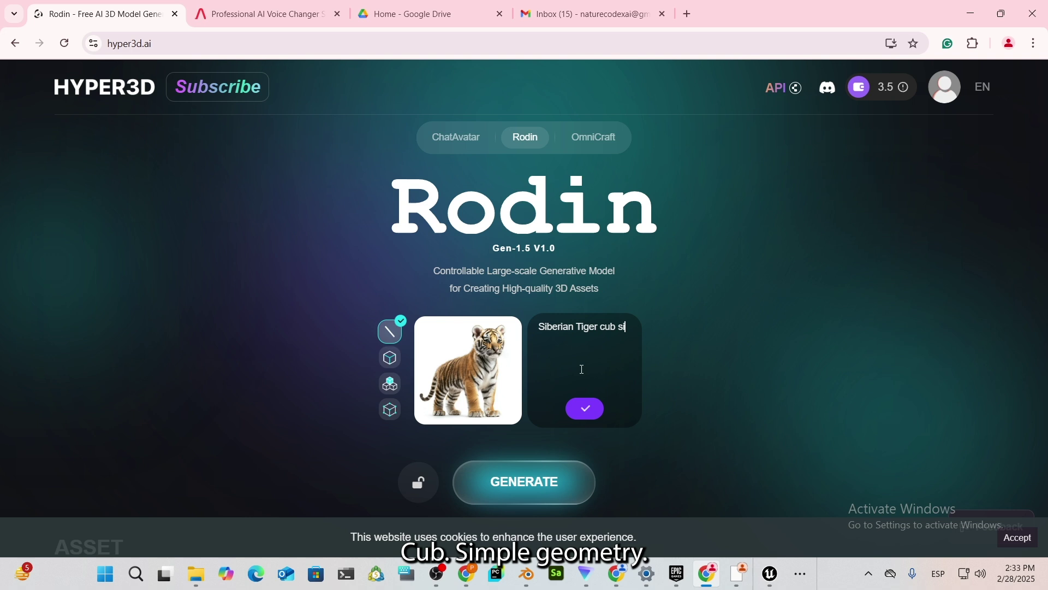
text(mple geom)
text(etry)
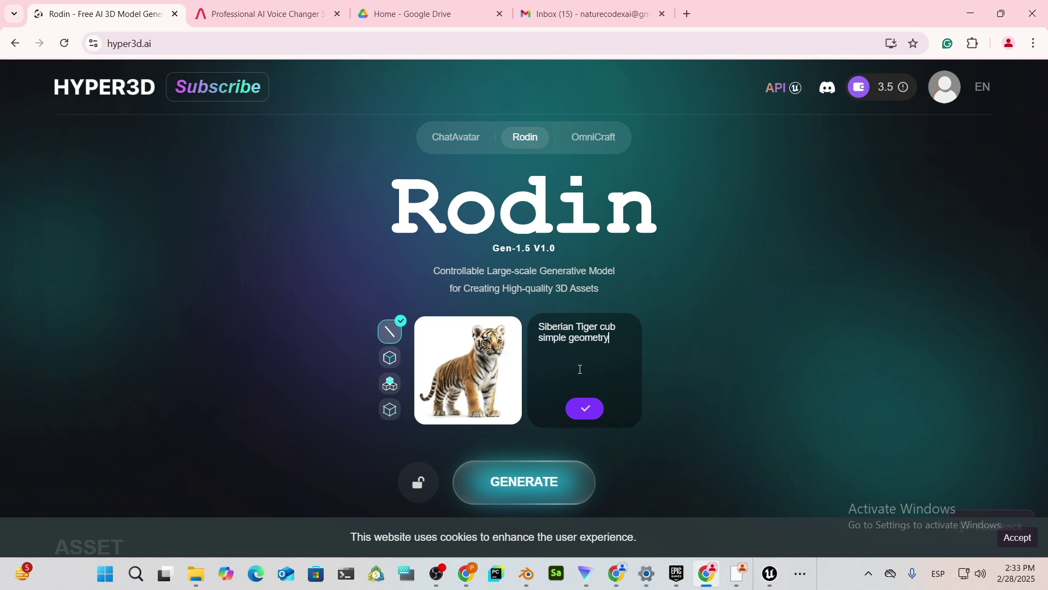
- Swap the complex geometry tag for game-ready and confirm the tiger cub geometry generation
click(548, 496)
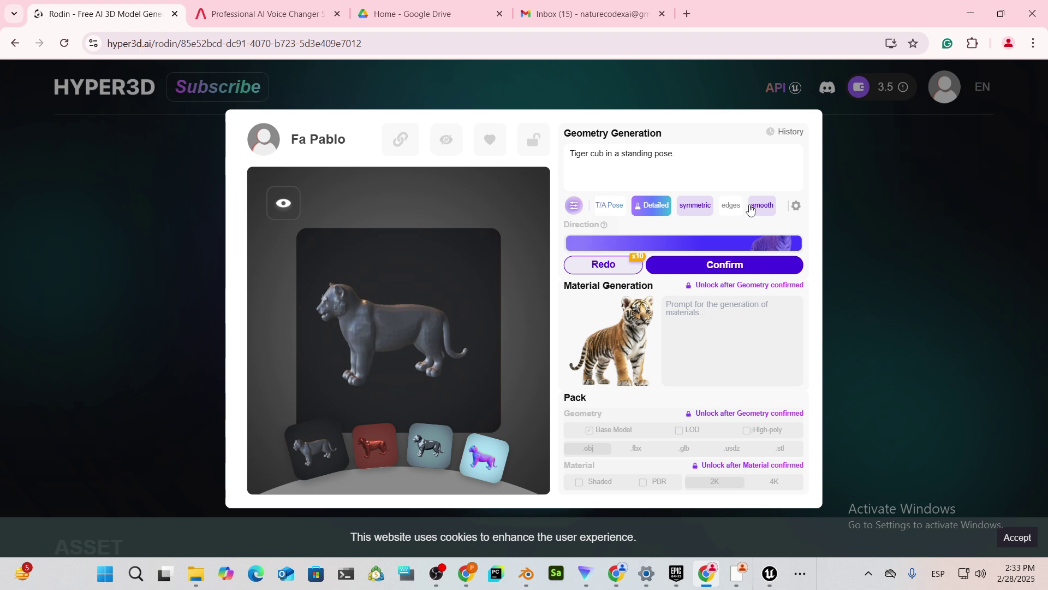
scroll(713, 206, down, 3)
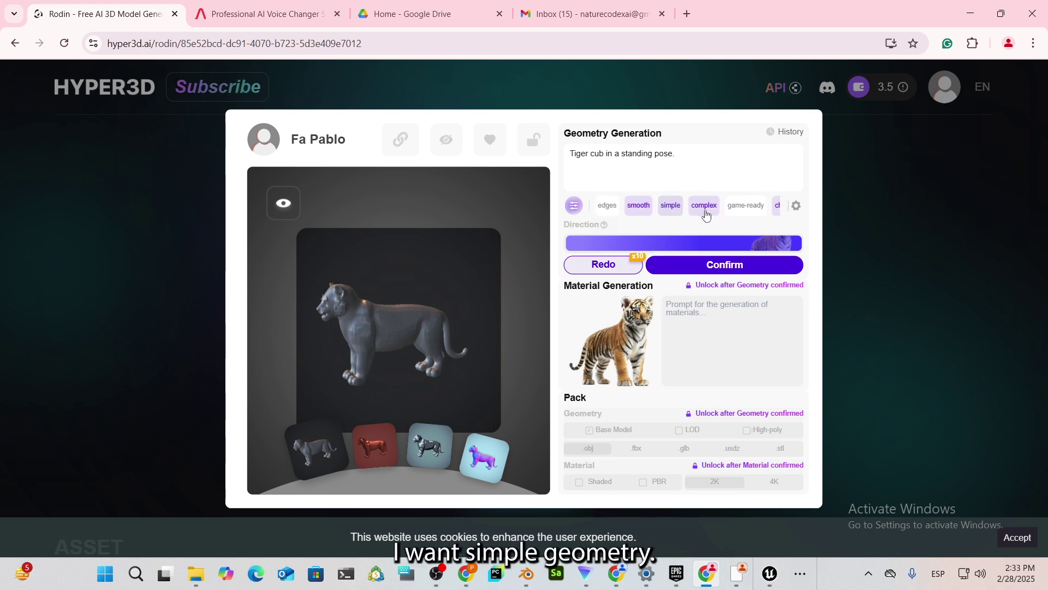
click(705, 215)
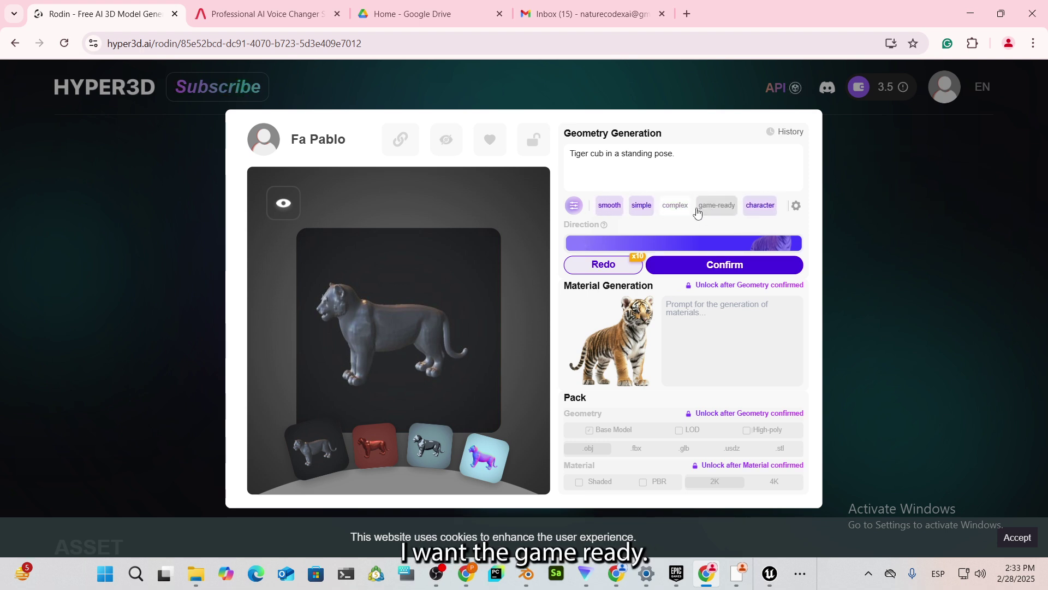
click(714, 208)
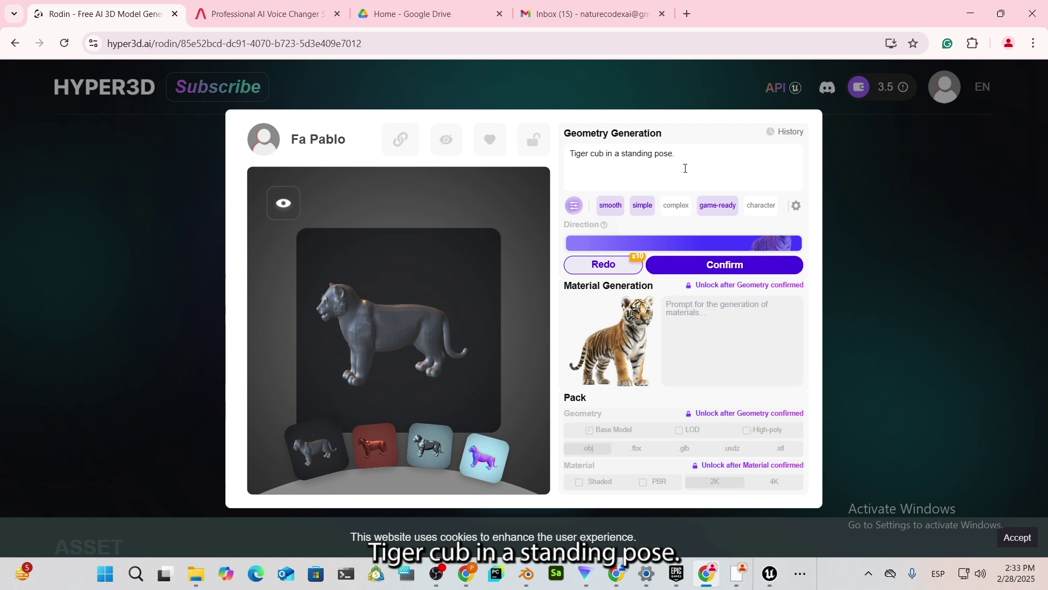
click(621, 264)
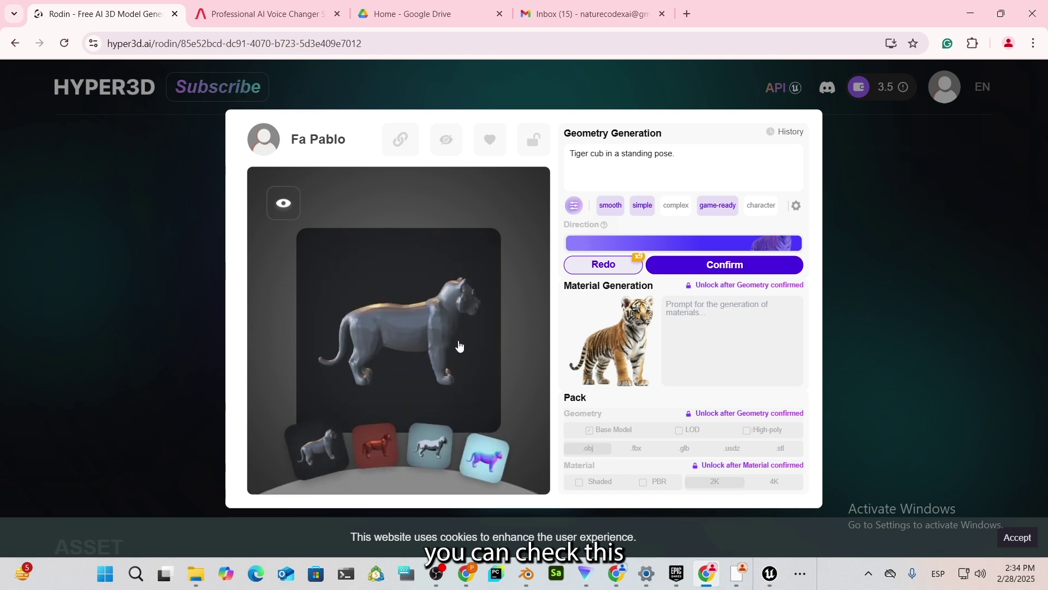
mouse_move(725, 265)
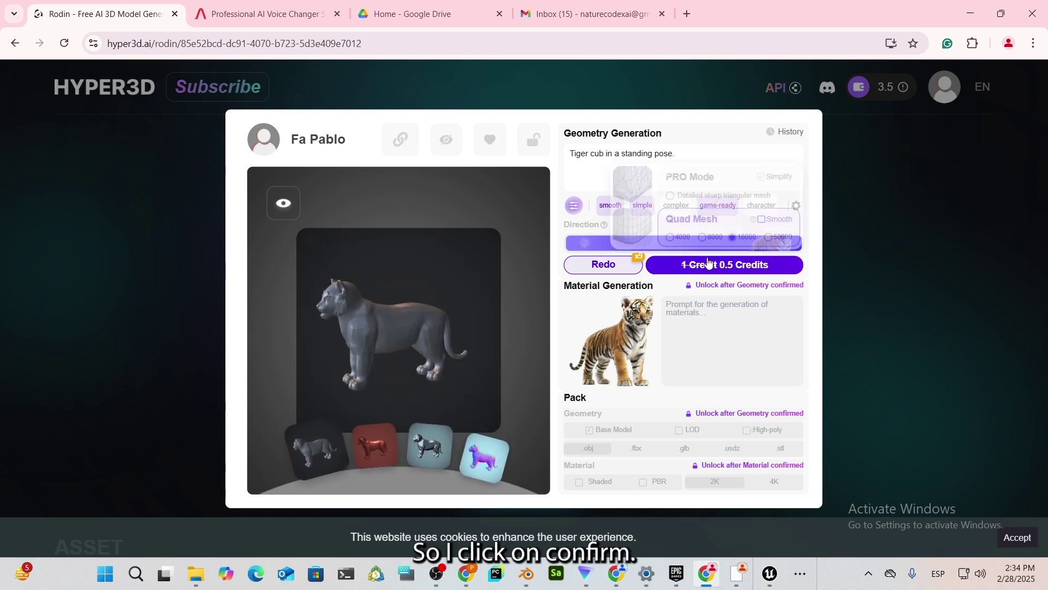
click(732, 273)
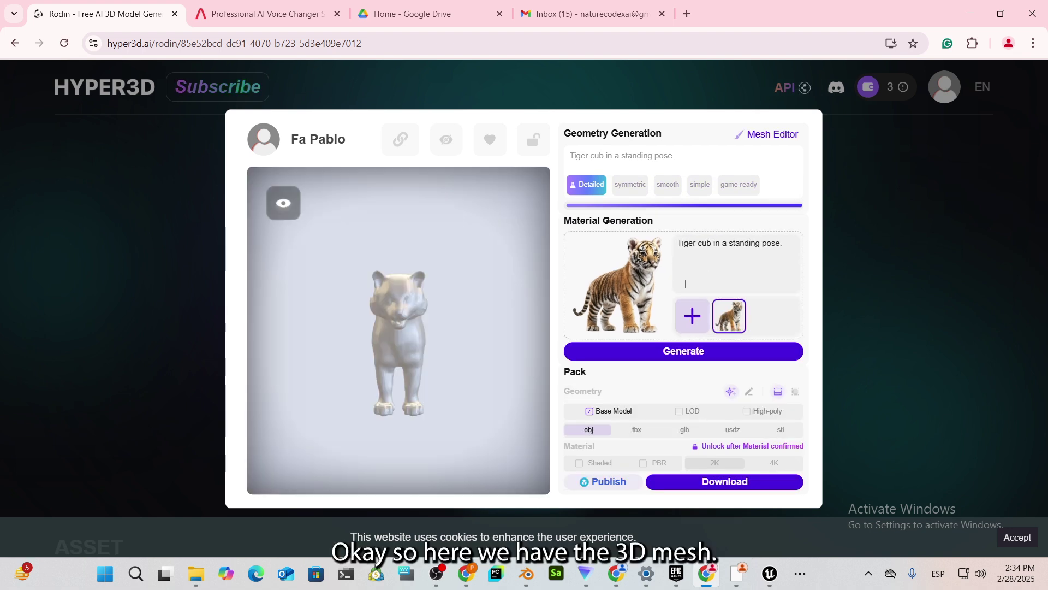
- Set material PBR Temperature to 8.5 and Reference Strength to 0.9 for the grey tiger mesh
drag(418, 340, 385, 335)
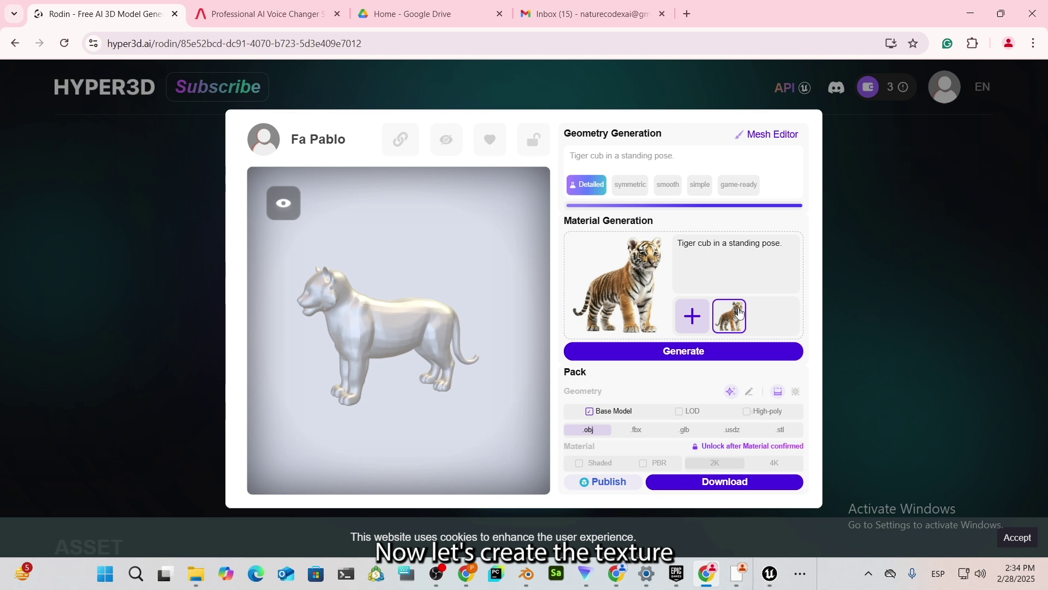
mouse_move(685, 283)
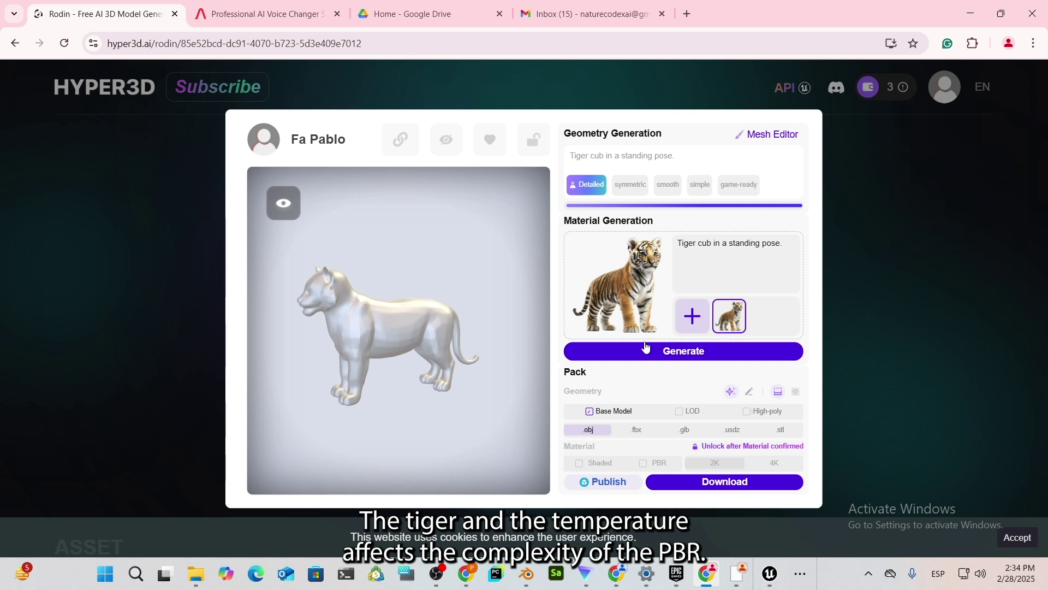
mouse_move(692, 316)
mouse_move(669, 247)
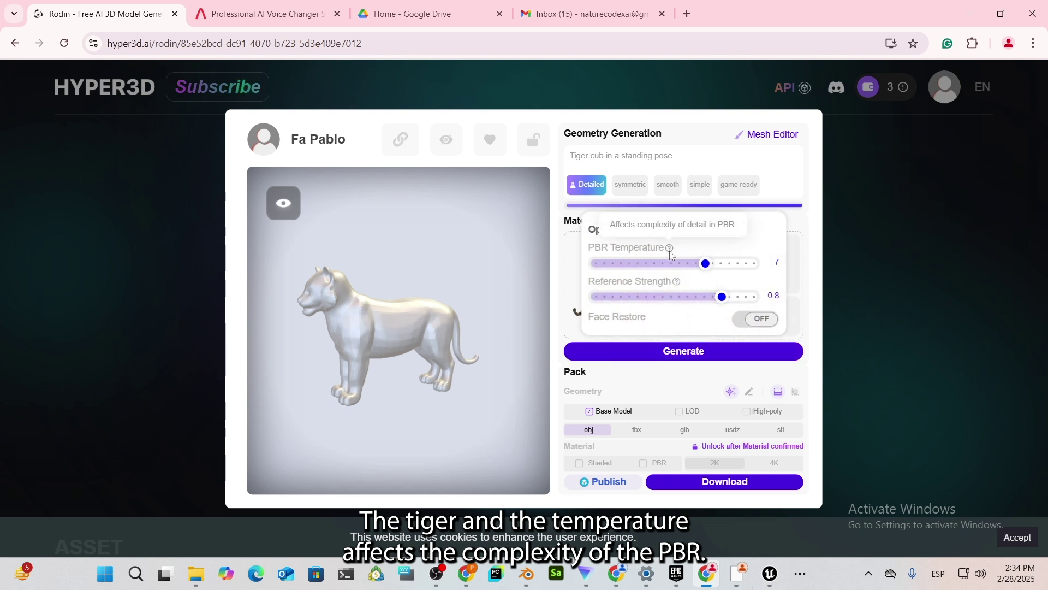
click(729, 263)
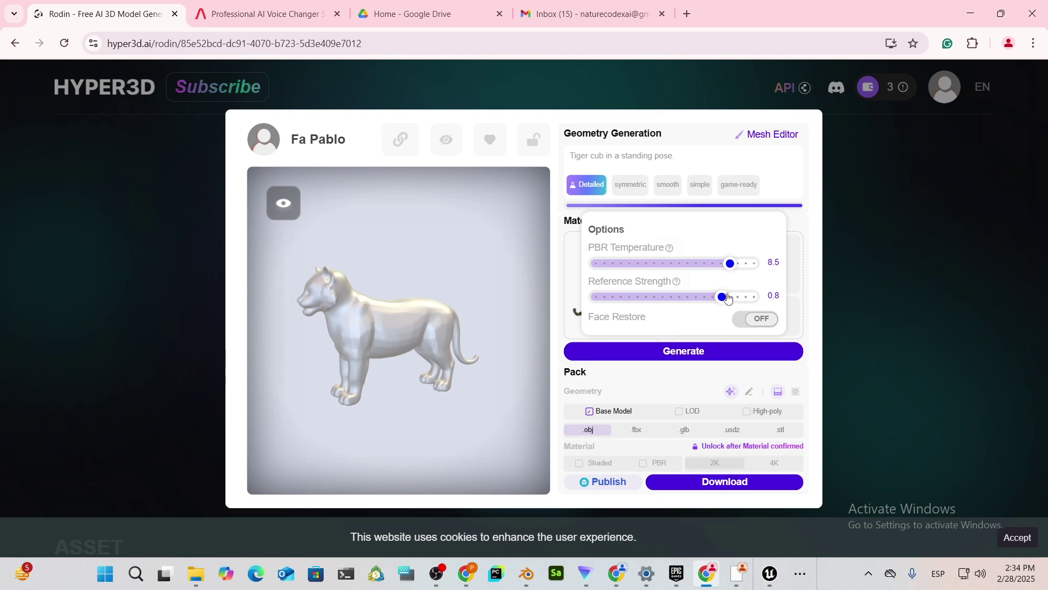
click(732, 299)
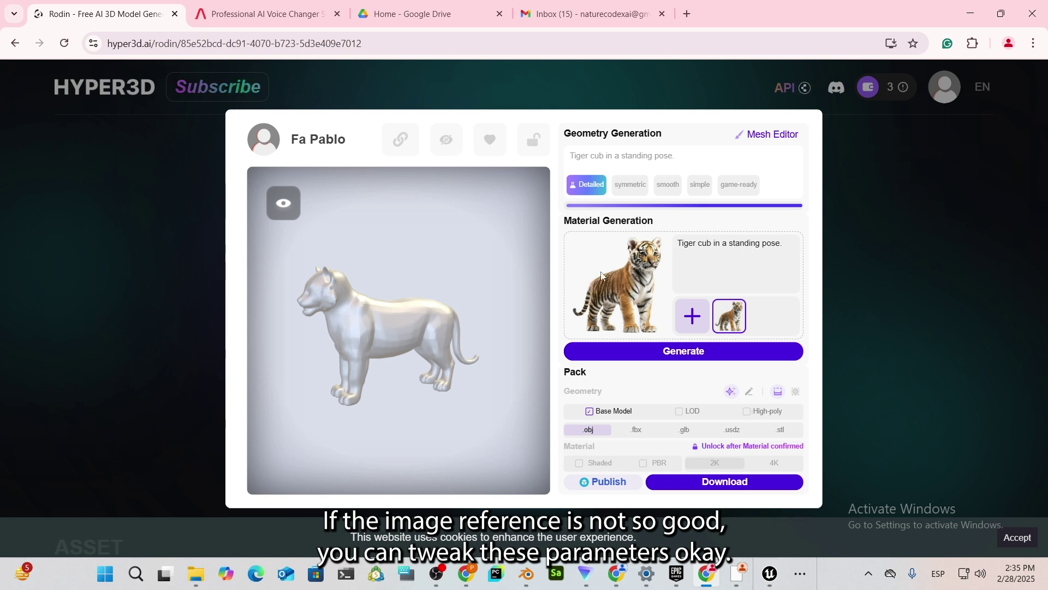
click(695, 317)
mouse_move(683, 350)
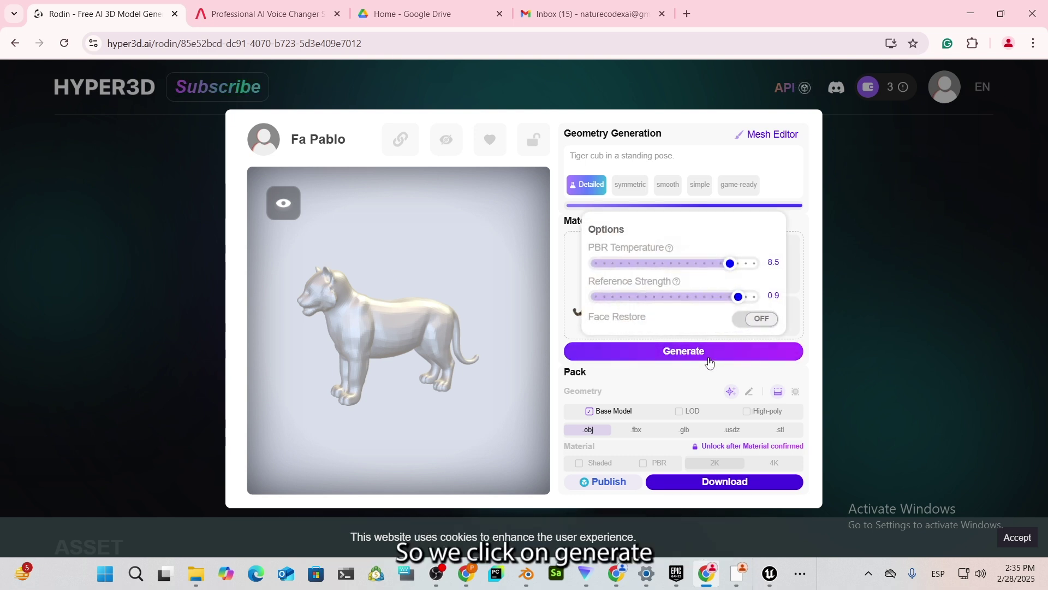
- Generate the tiger's textures with face enhancement and inspect the textured model
click(690, 352)
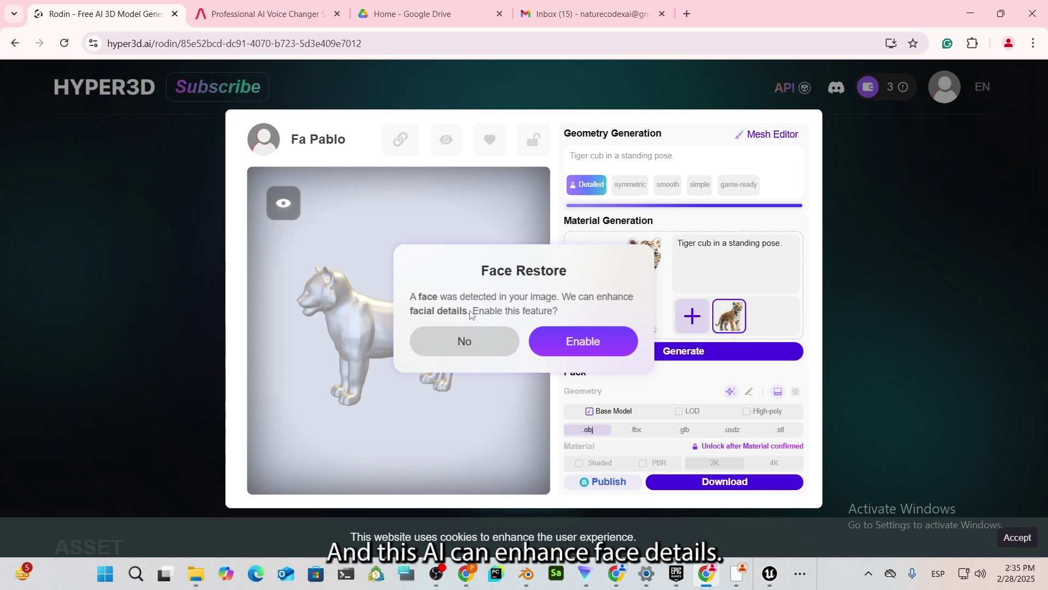
click(590, 342)
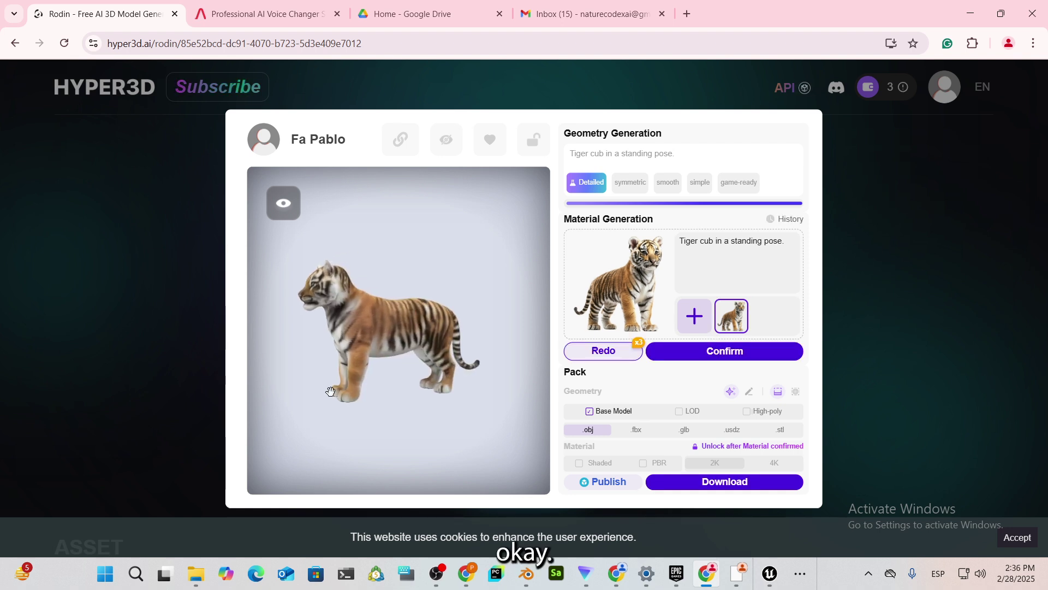
drag(346, 385, 401, 385)
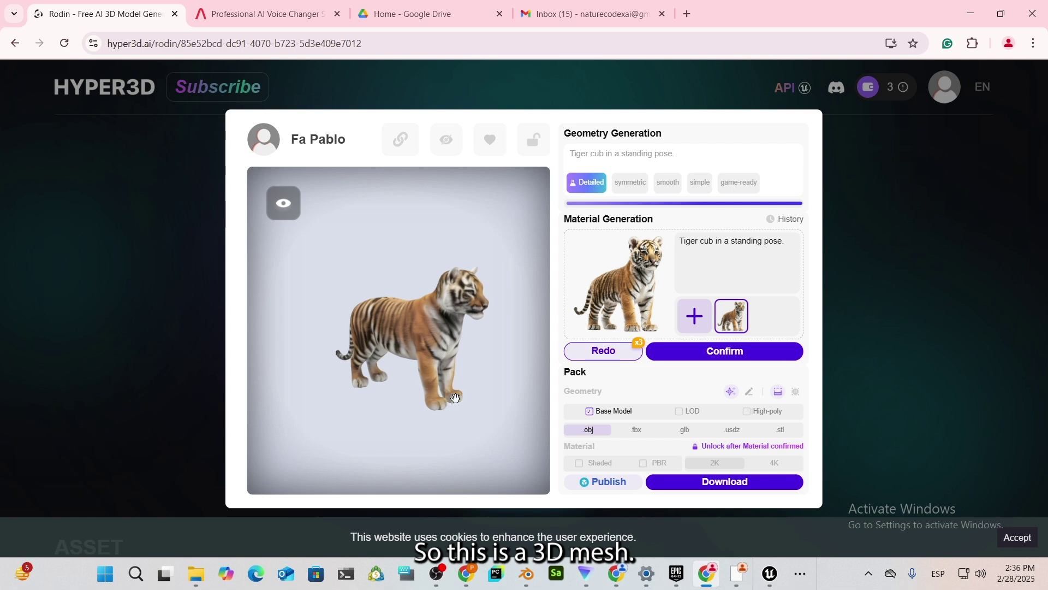
scroll(394, 383, up, 5)
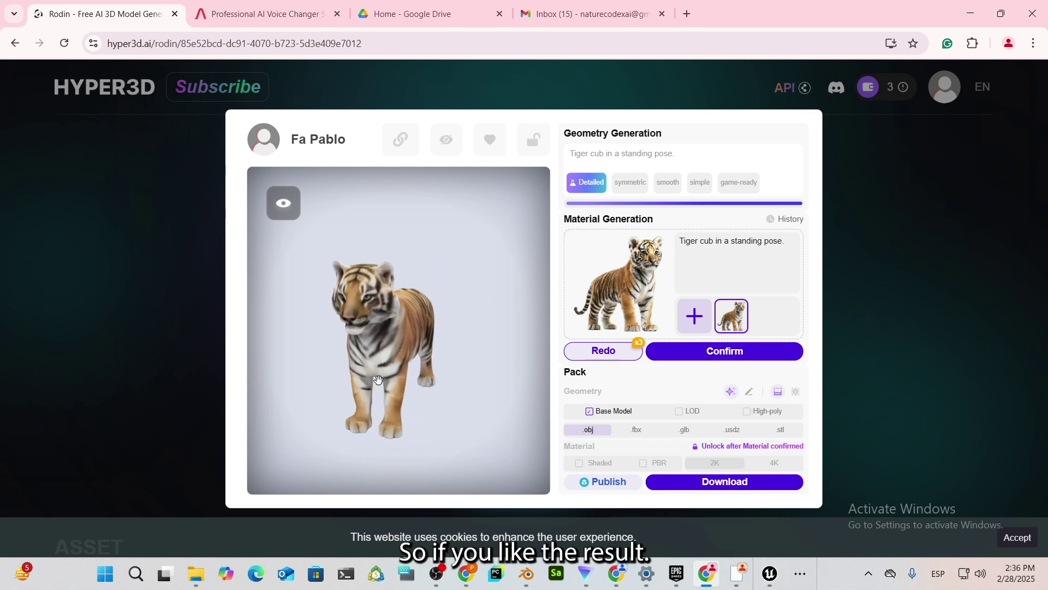
mouse_move(390, 380)
mouse_down()
mouse_move(489, 374)
mouse_move(456, 361)
mouse_up()
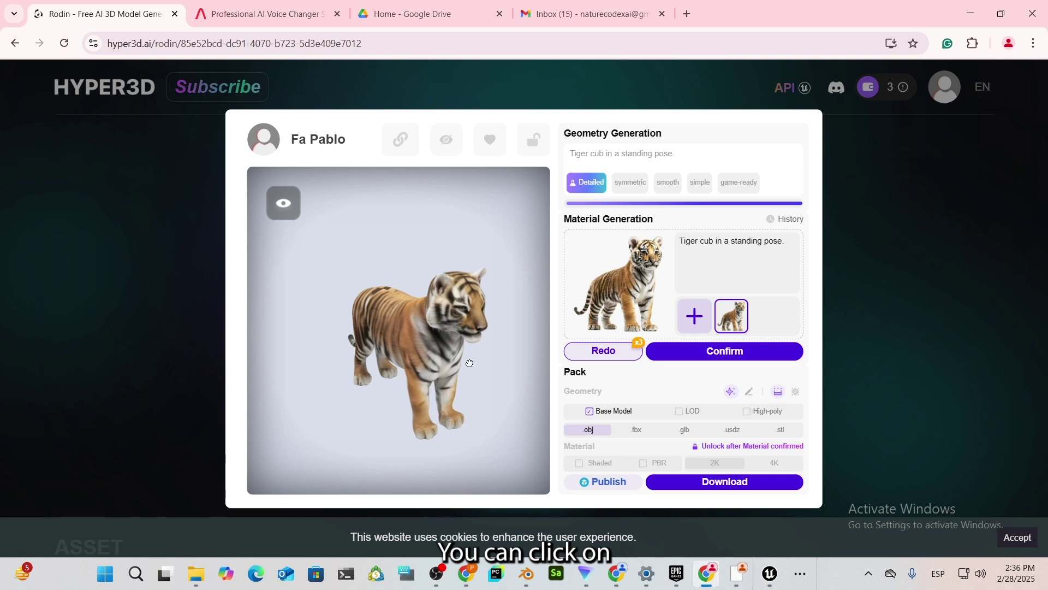
- Choose FBX with 2K PBR textures, confirm the texture, and start the download
click(636, 431)
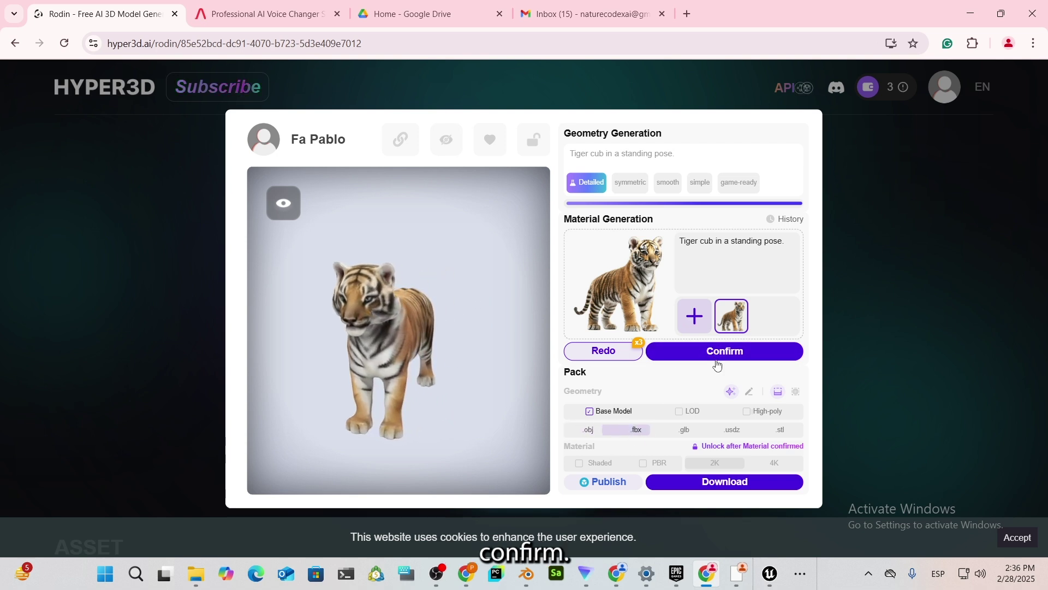
click(700, 352)
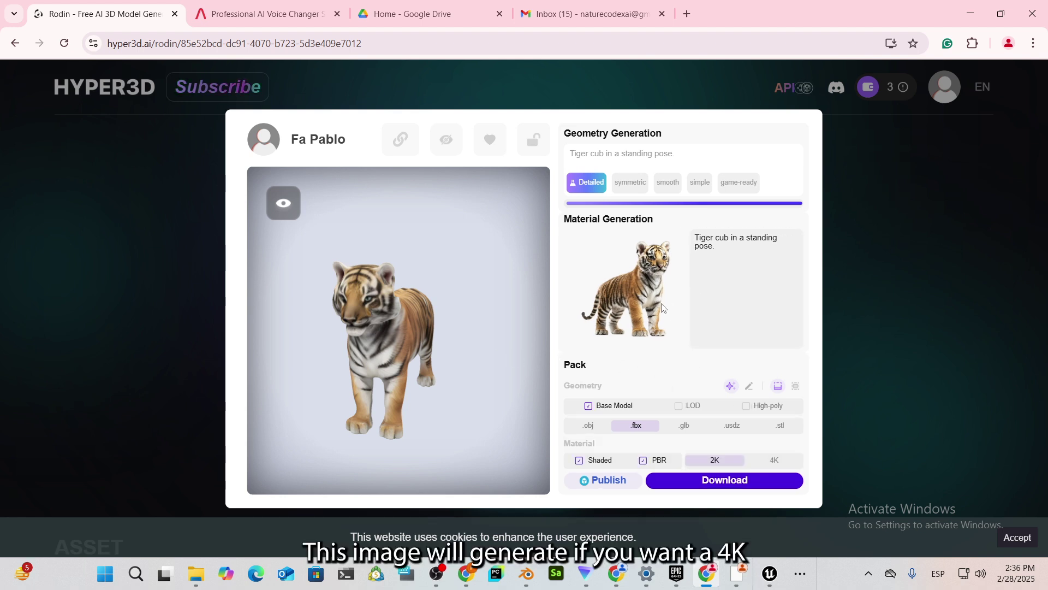
click(772, 459)
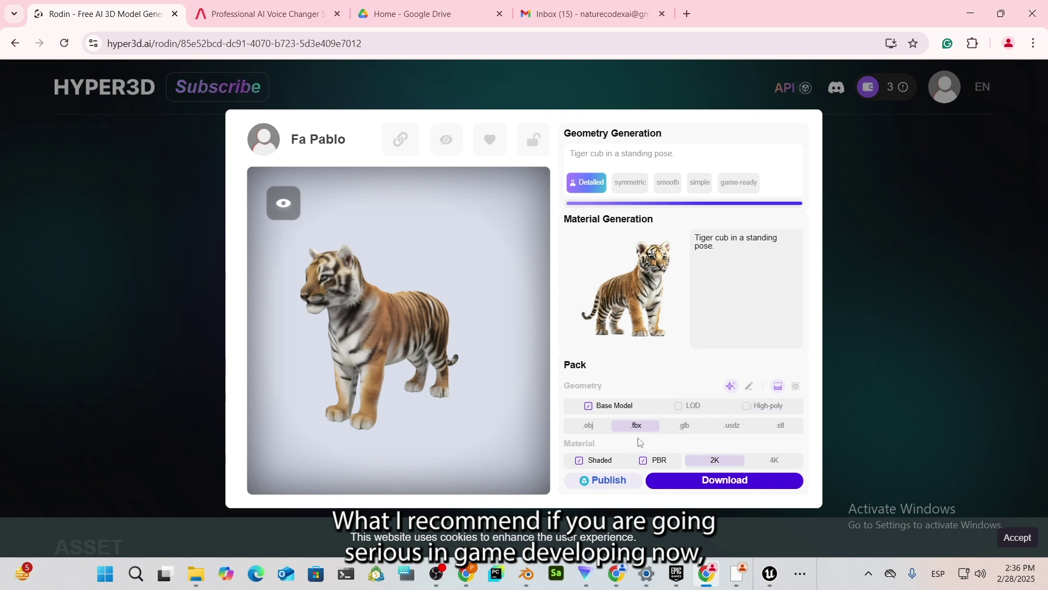
click(696, 483)
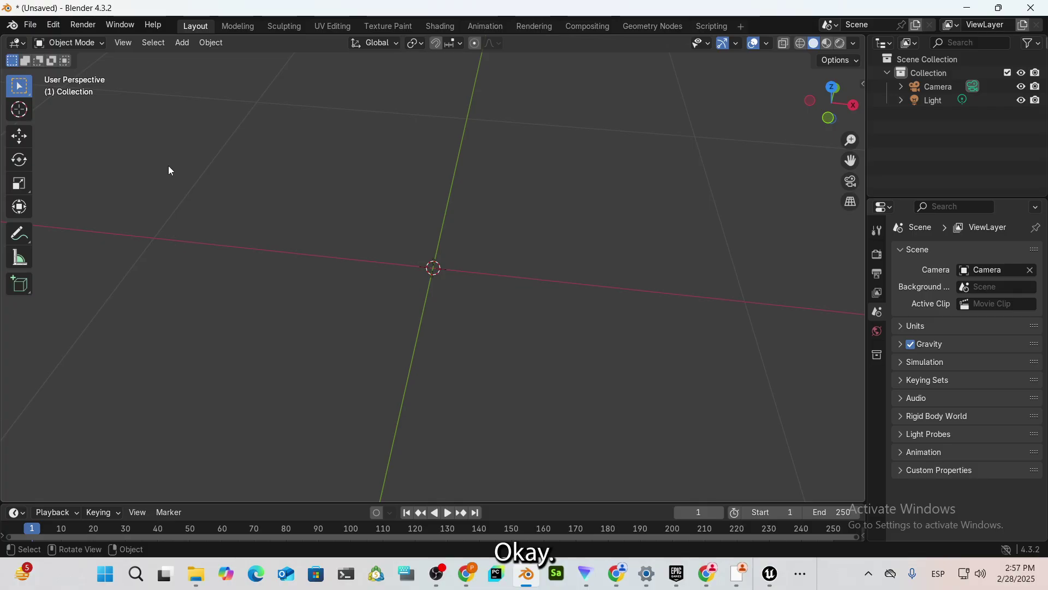
- Import the tiger FBX into Blender, select it, and enter Edit Mode
click(30, 24)
mouse_move(54, 217)
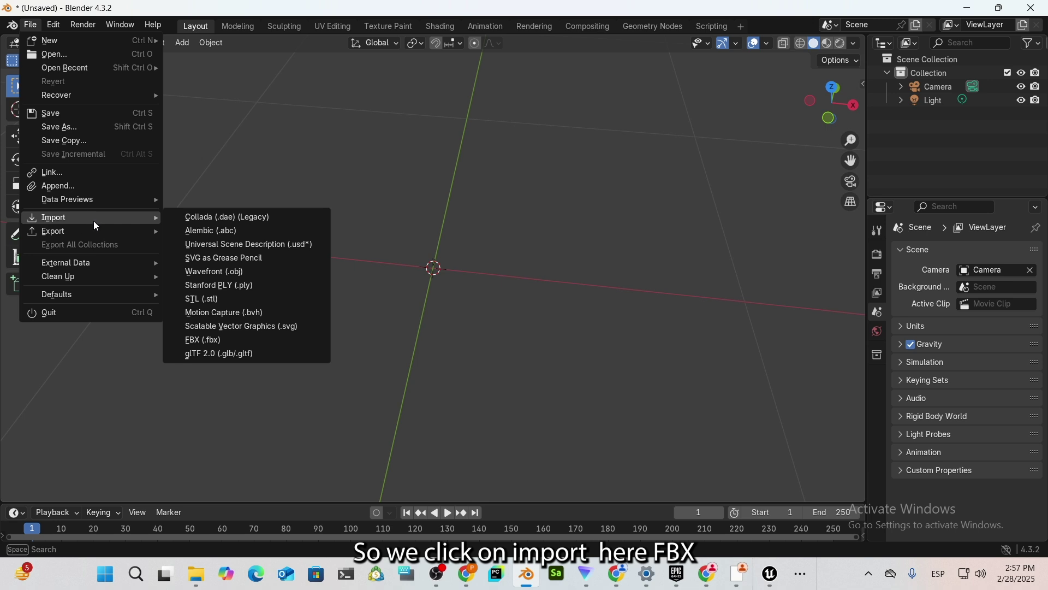
click(246, 338)
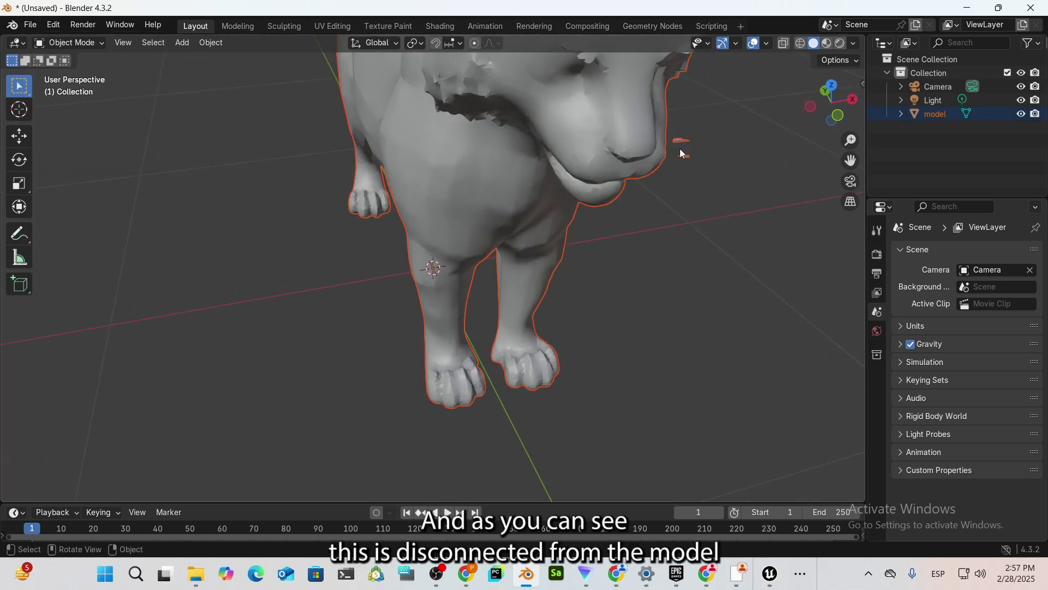
mouse_move(675, 155)
middle_down()
mouse_move(642, 177)
mouse_move(231, 151)
middle_up()
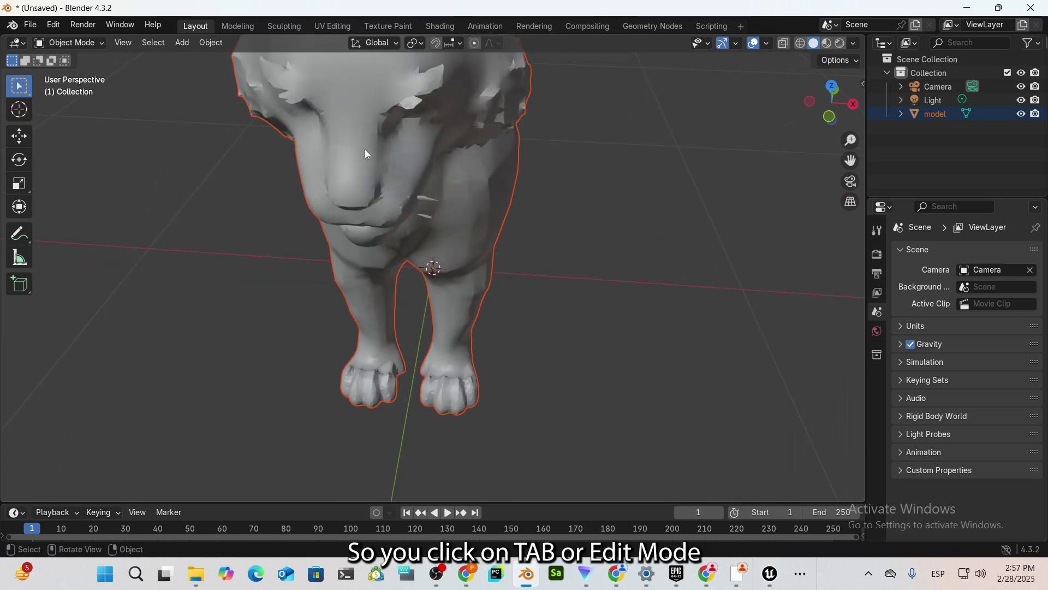
click(394, 158)
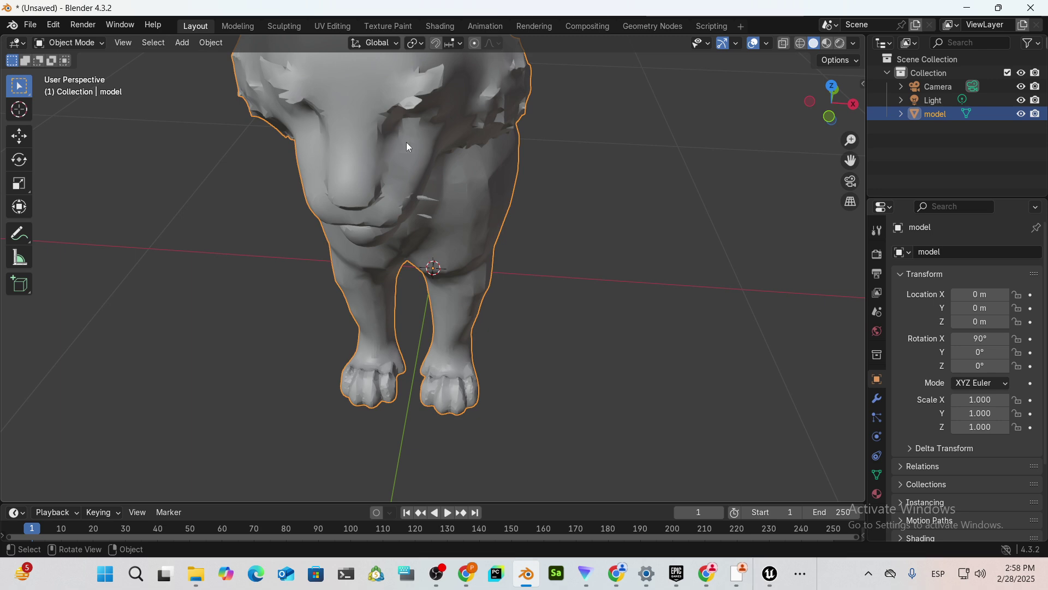
click(93, 44)
click(92, 69)
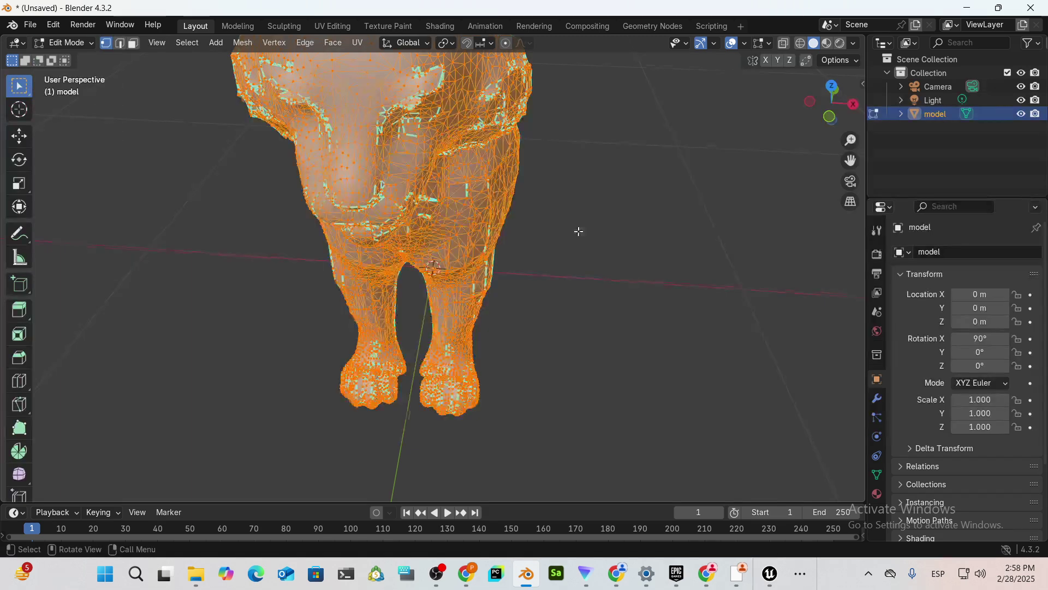
- Delete the two stray fragments floating beside the tiger's face
middle_drag(579, 231, 631, 207)
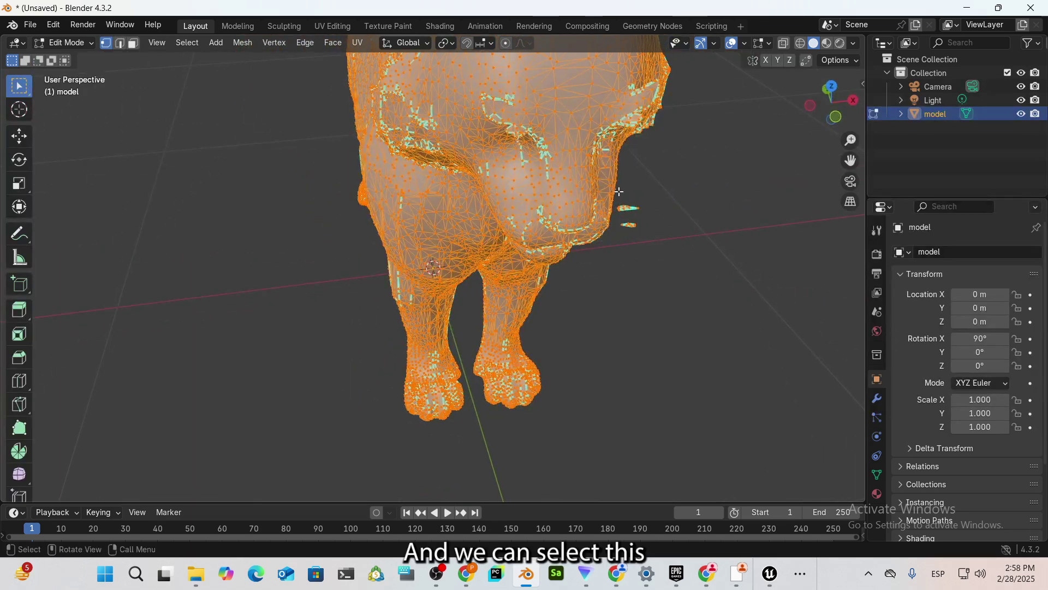
click(659, 248)
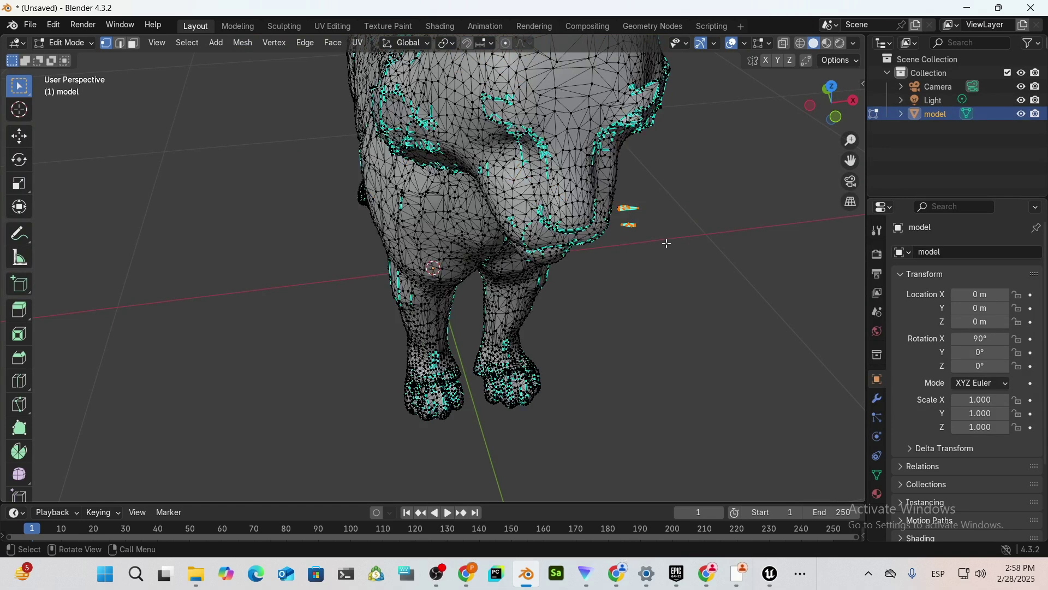
key(Delete)
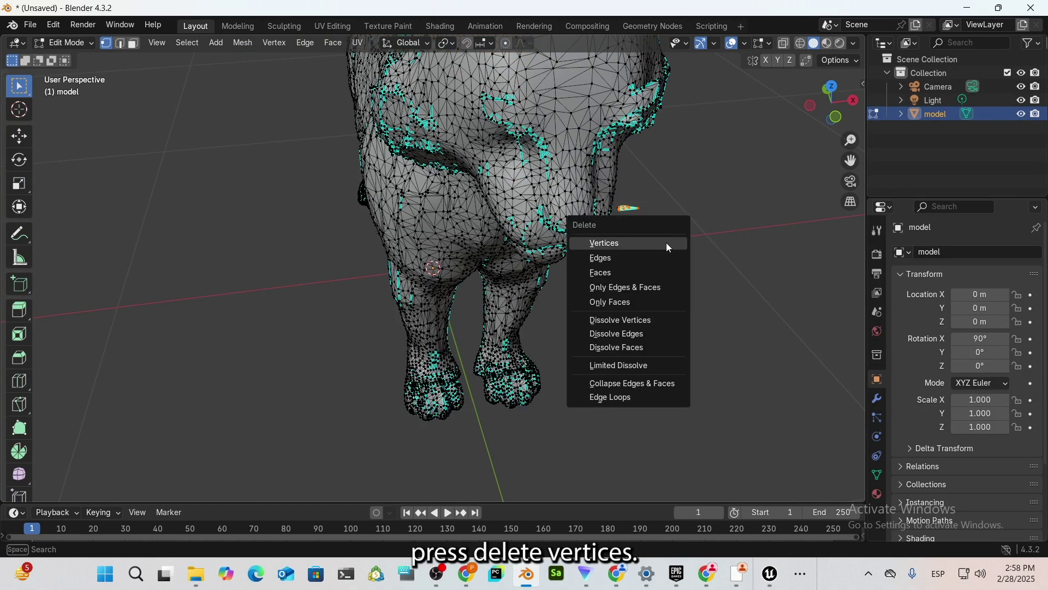
click(666, 243)
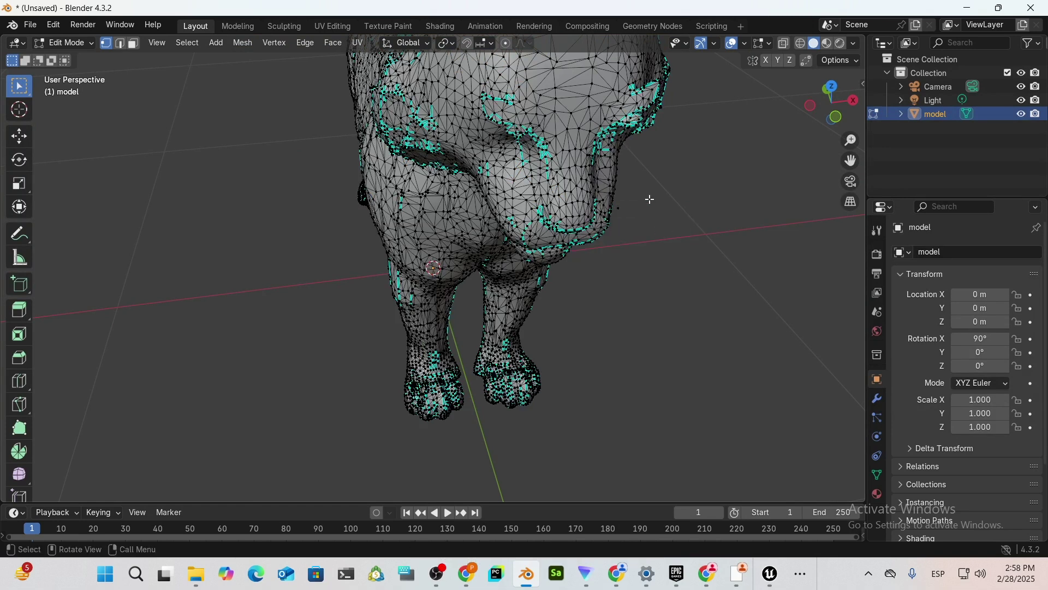
key(Delete)
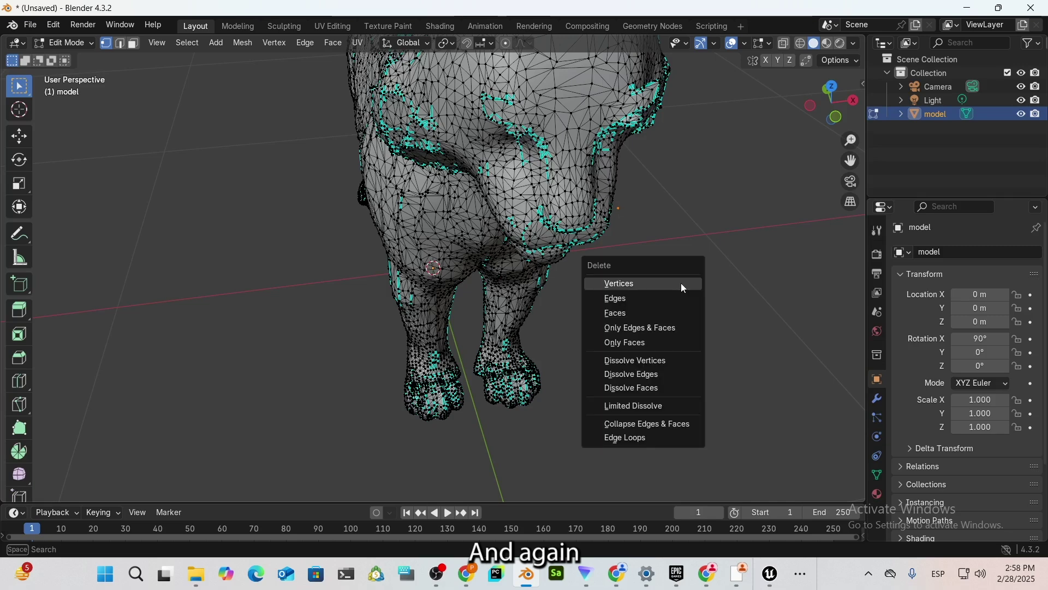
click(653, 290)
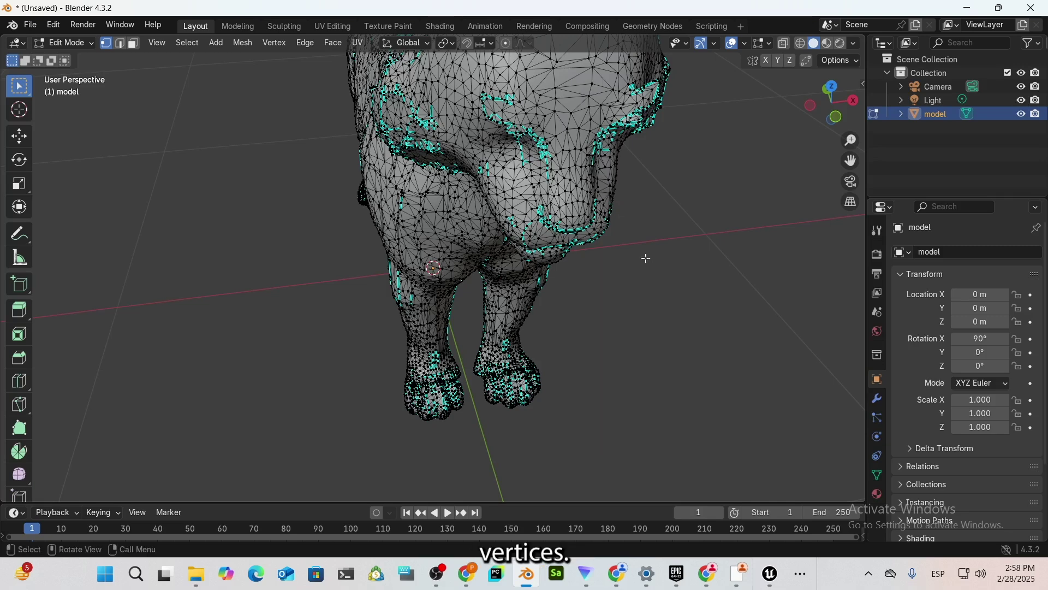
middle_drag(655, 288, 579, 255)
click(29, 25)
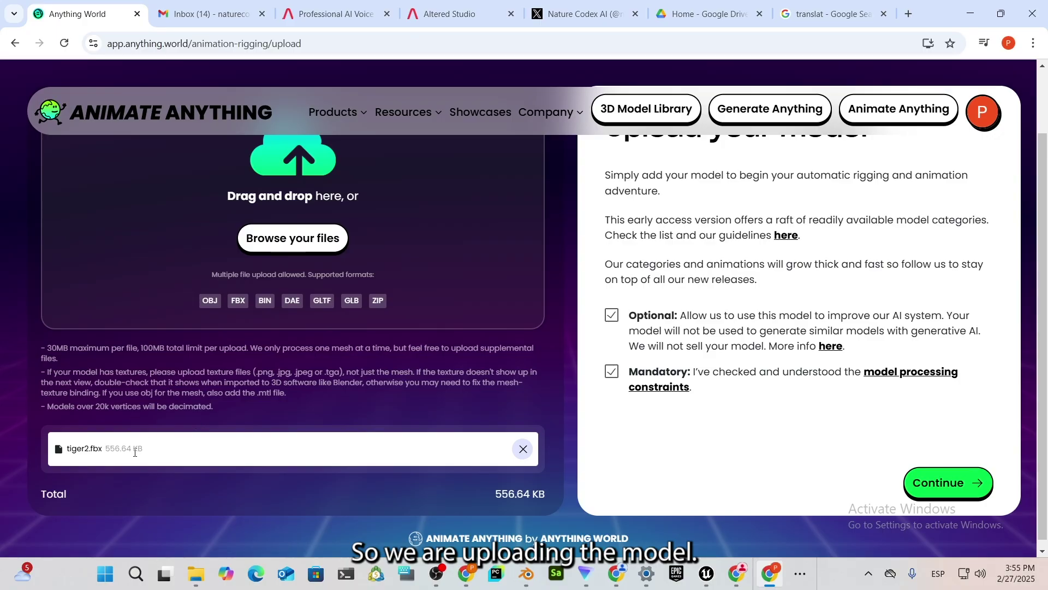
- Upload tiger2.fbx, name it 'tiger', accept Quadruped / Canine & Feline, and mark it asymmetrical
click(936, 484)
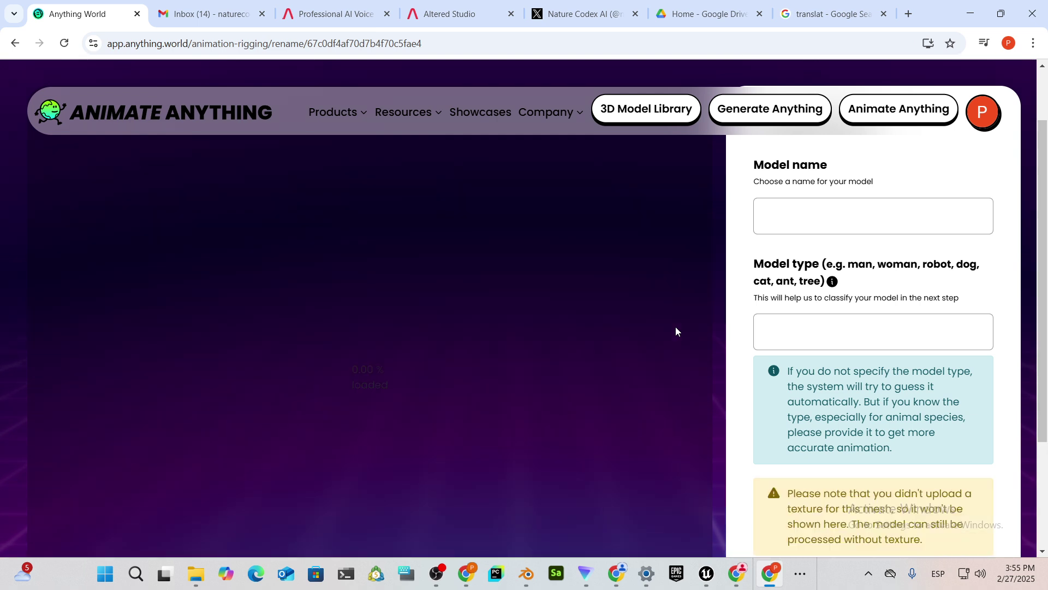
click(836, 215)
text(tig)
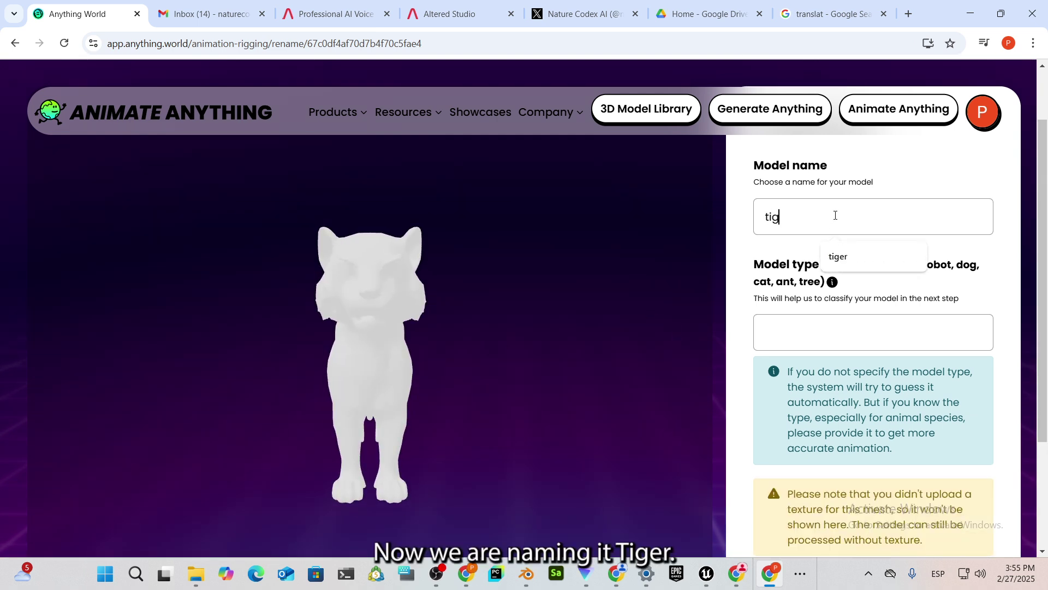
text(ertiger)
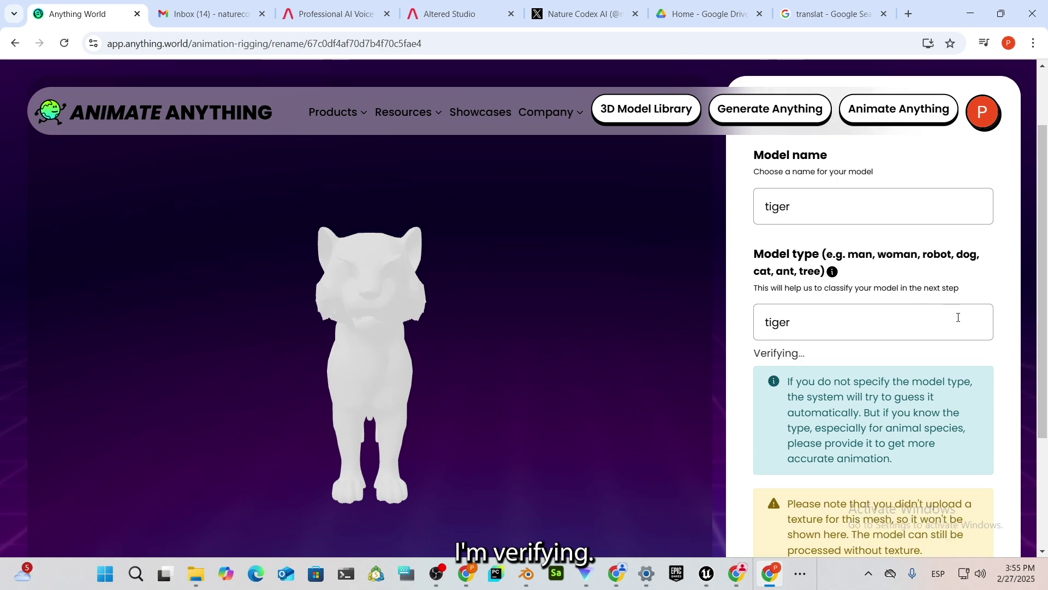
scroll(937, 328, down, 3)
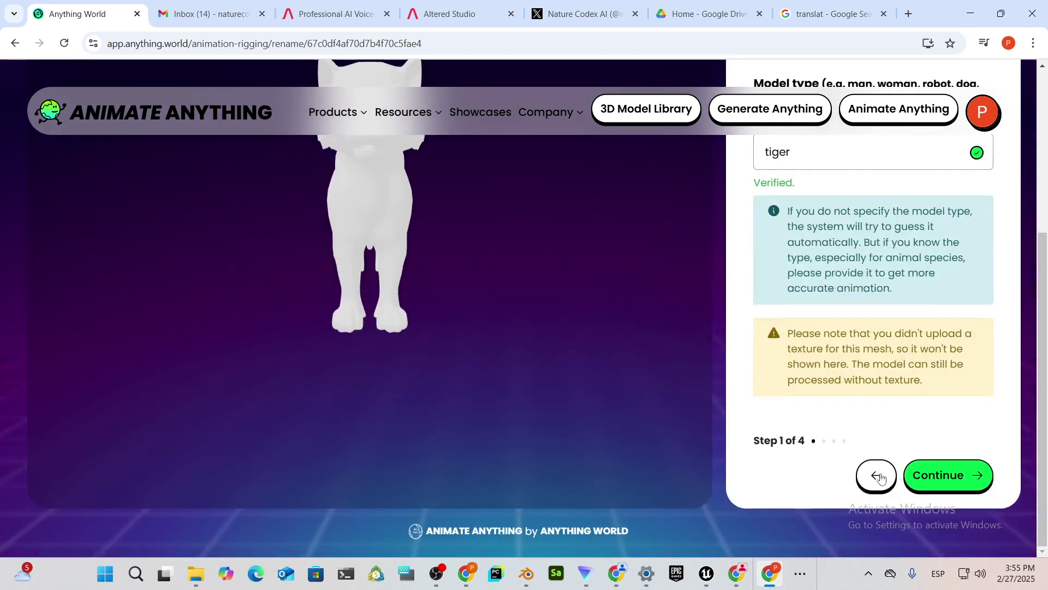
click(942, 477)
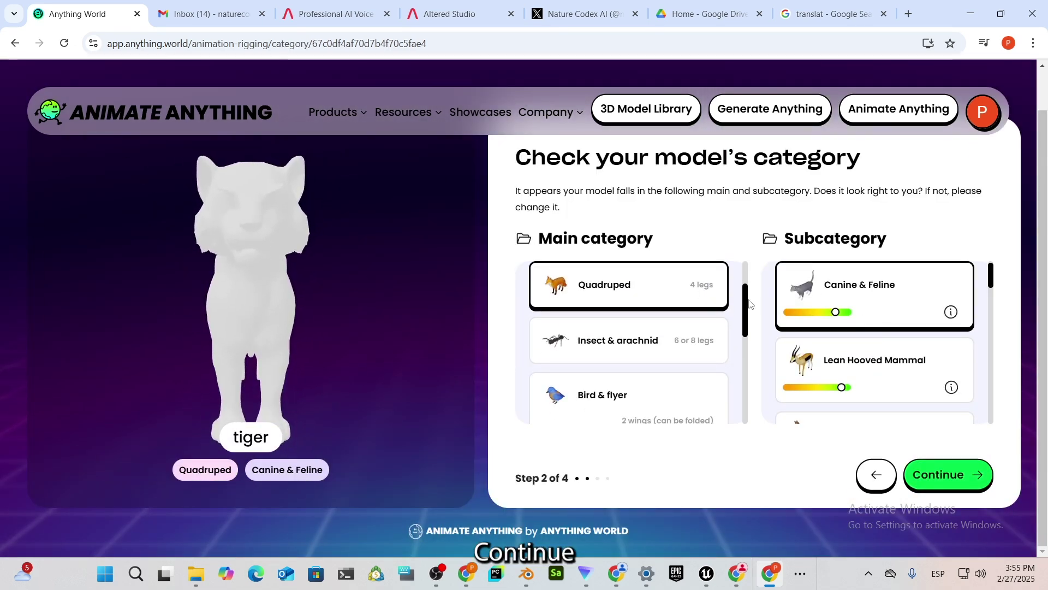
click(946, 479)
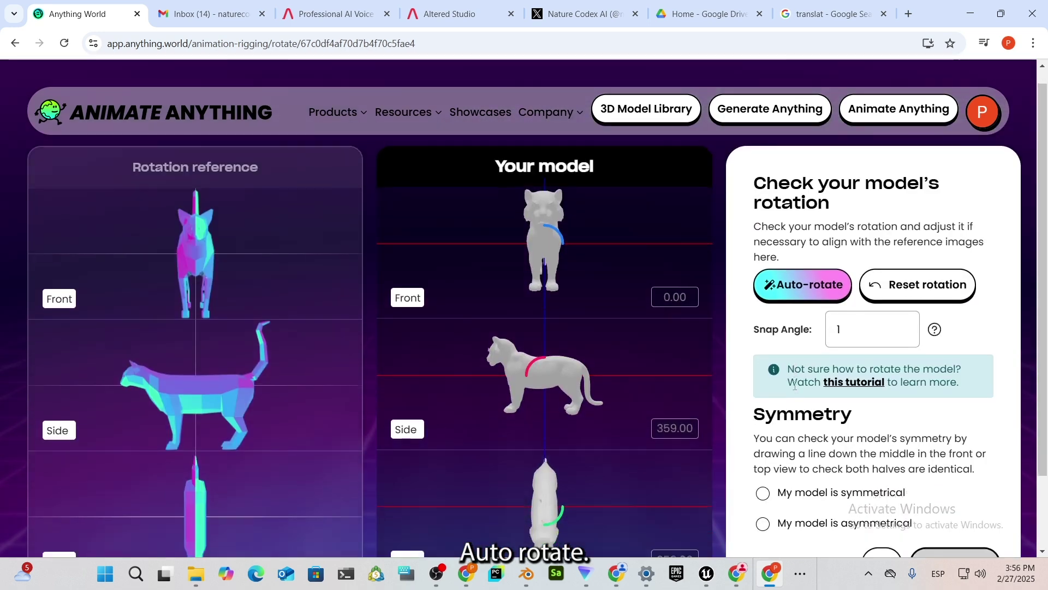
scroll(900, 457, down, 1)
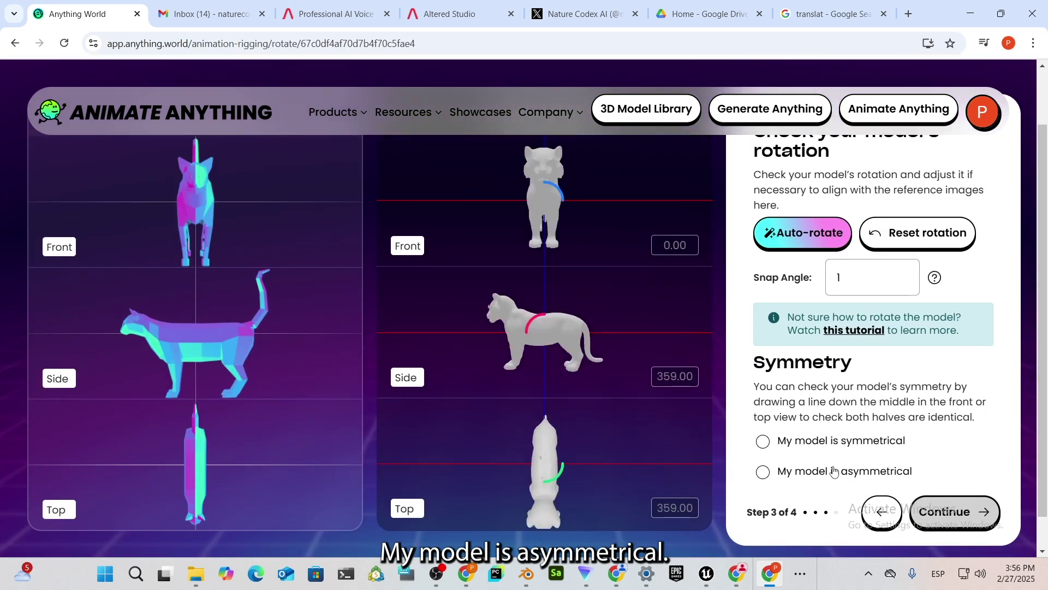
click(834, 471)
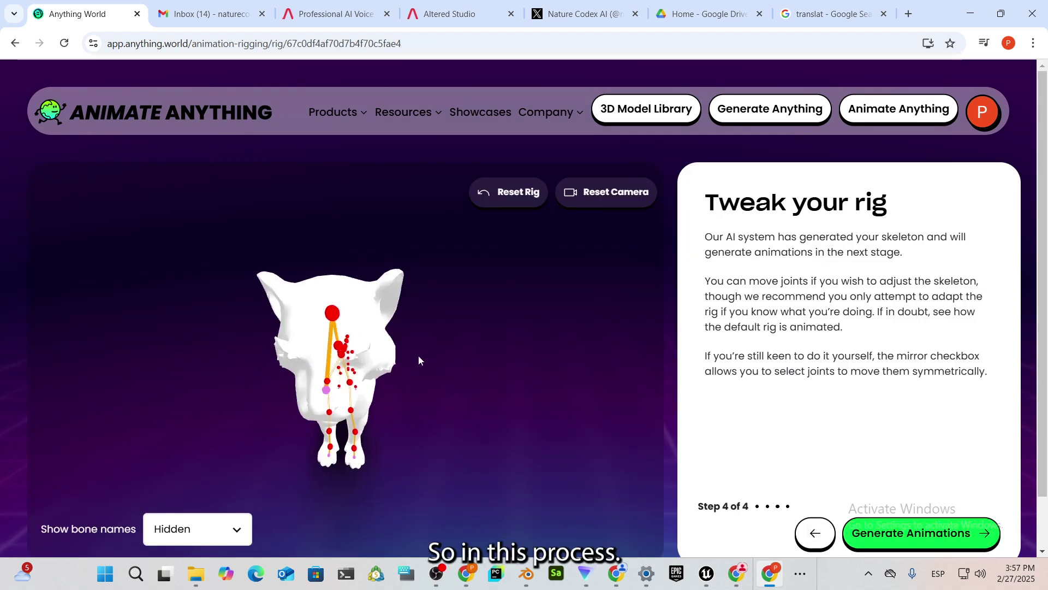
- Check the tiger skeleton from the side, select a paw joint, and generate the animations
mouse_move(419, 356)
mouse_down()
mouse_move(448, 375)
mouse_move(431, 424)
mouse_up()
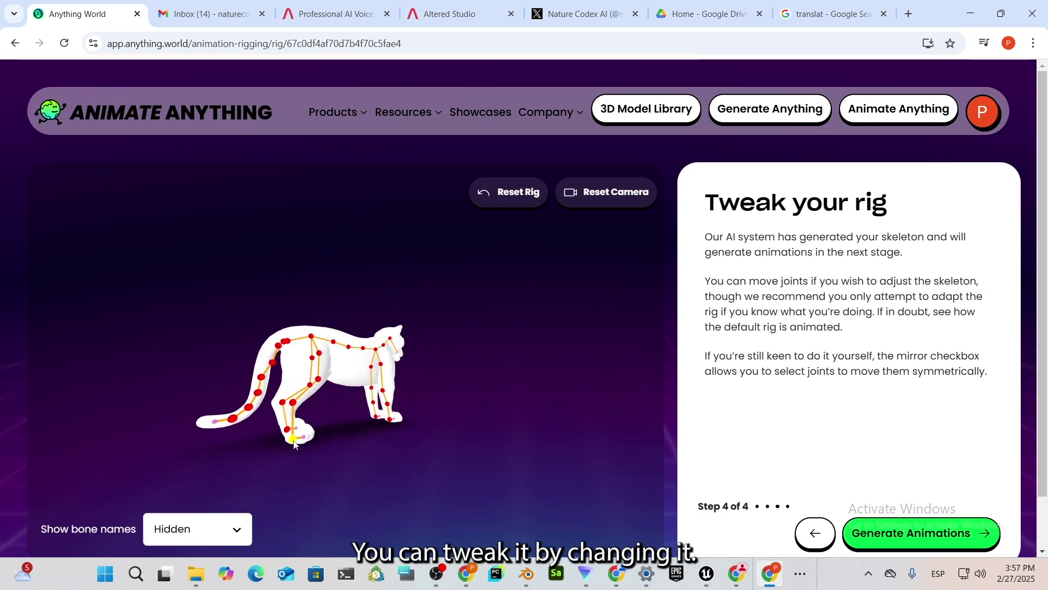
click(299, 440)
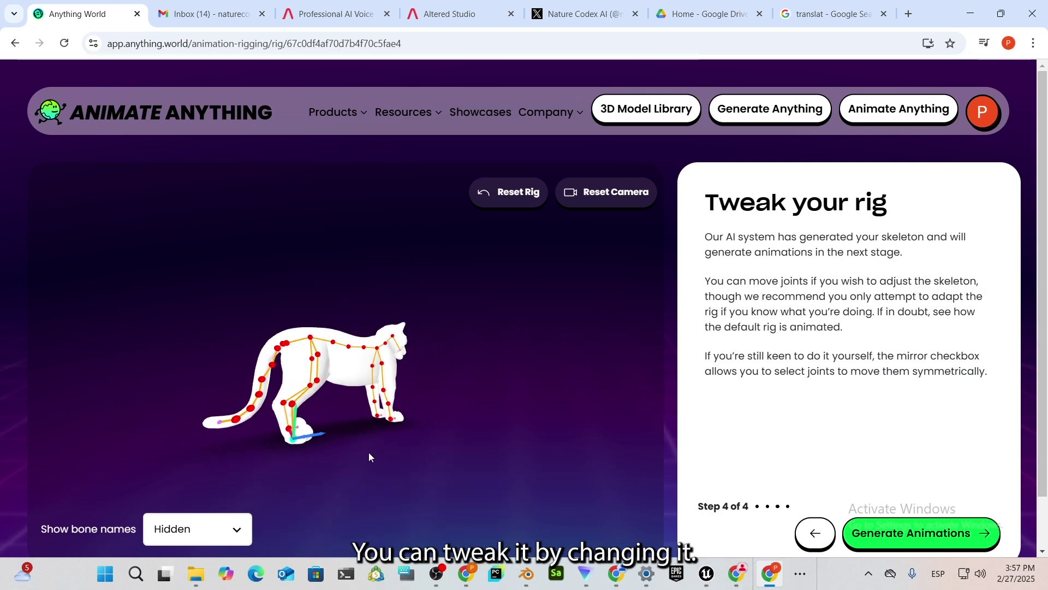
drag(324, 438, 299, 395)
scroll(299, 396, down, 2)
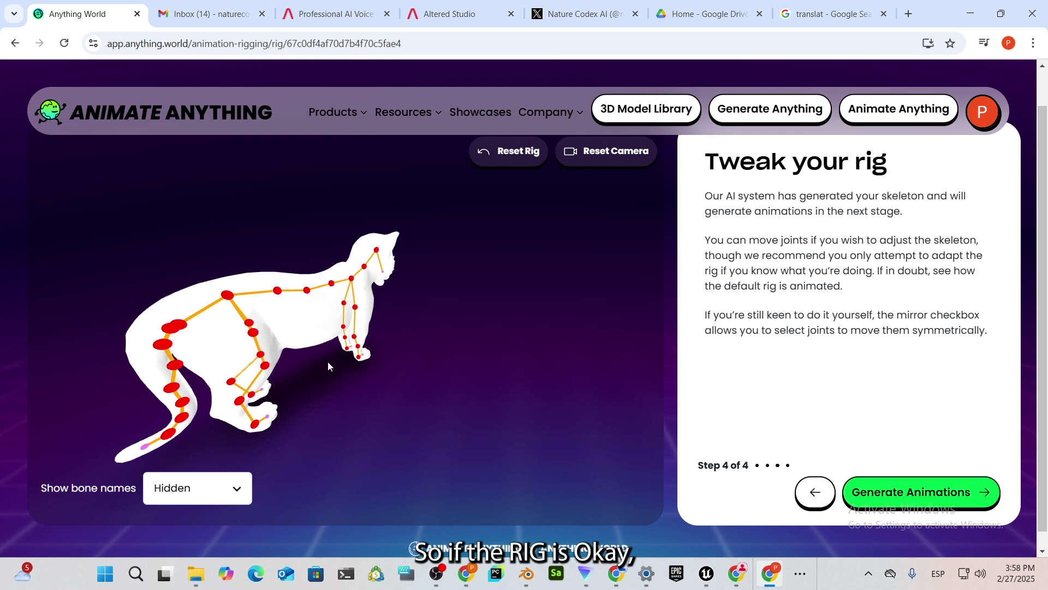
scroll(427, 347, up, 2)
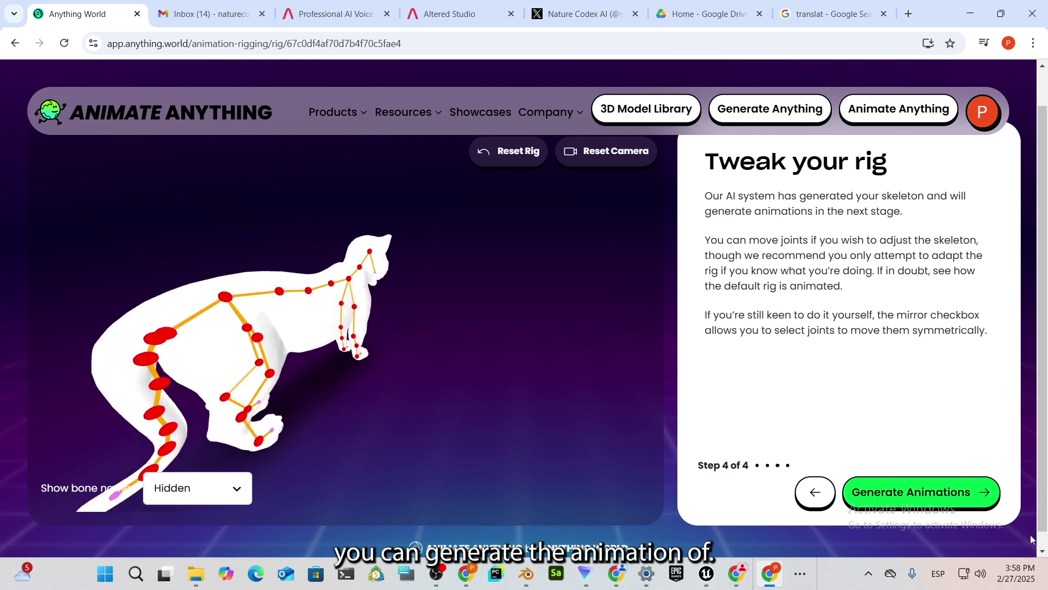
click(938, 501)
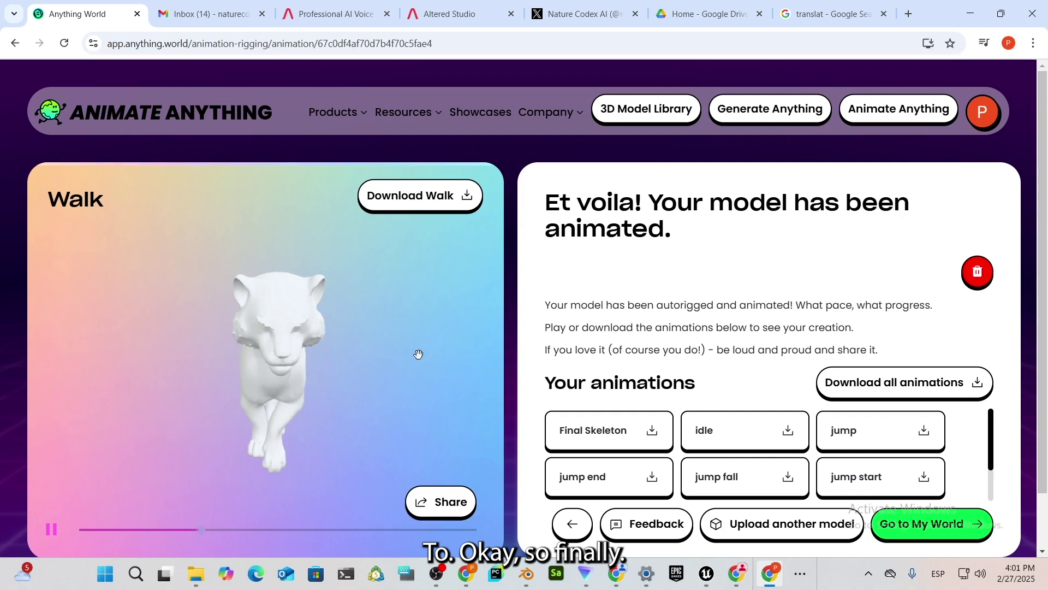
- Play the tiger's idle, jump, jump end and jump fall animations in turn
drag(416, 355, 340, 376)
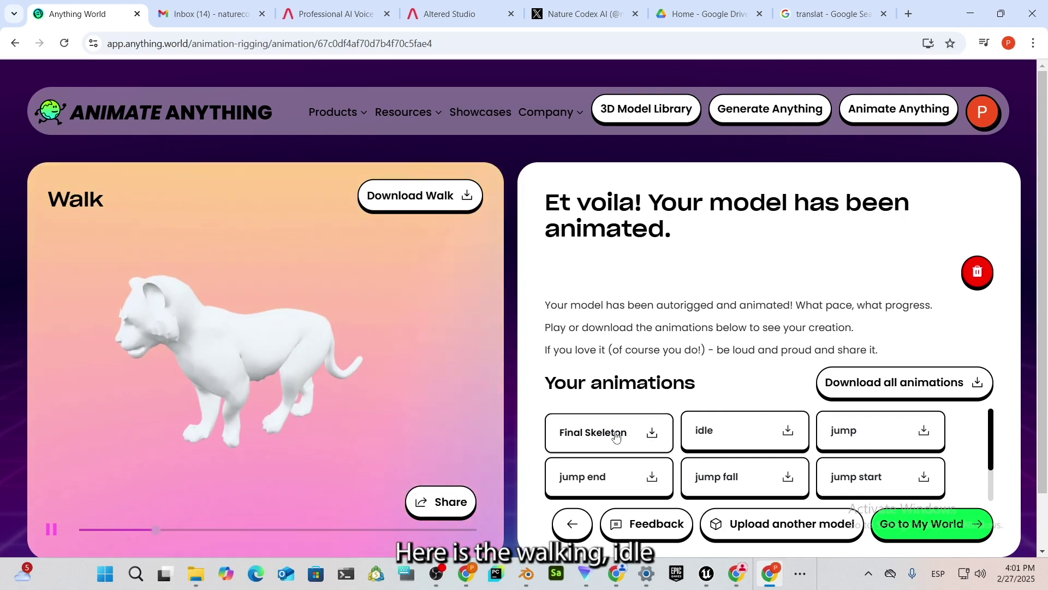
click(717, 444)
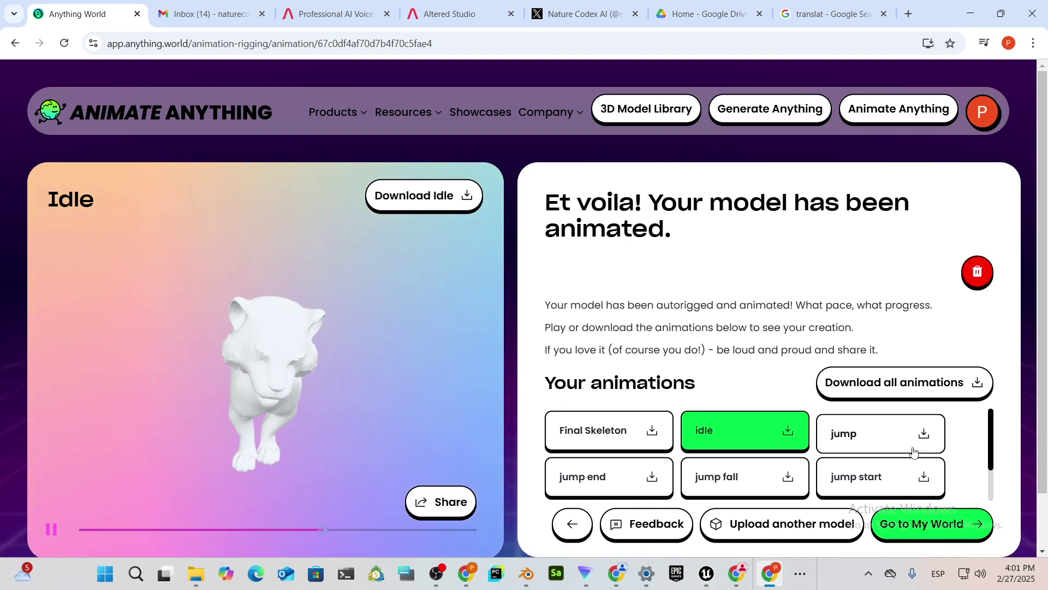
click(851, 442)
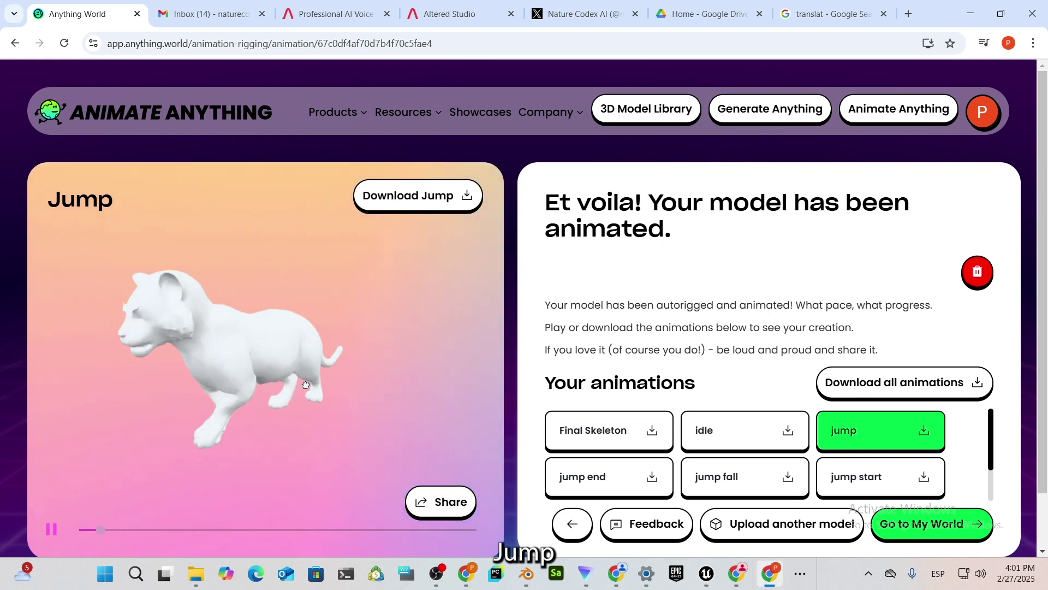
click(598, 477)
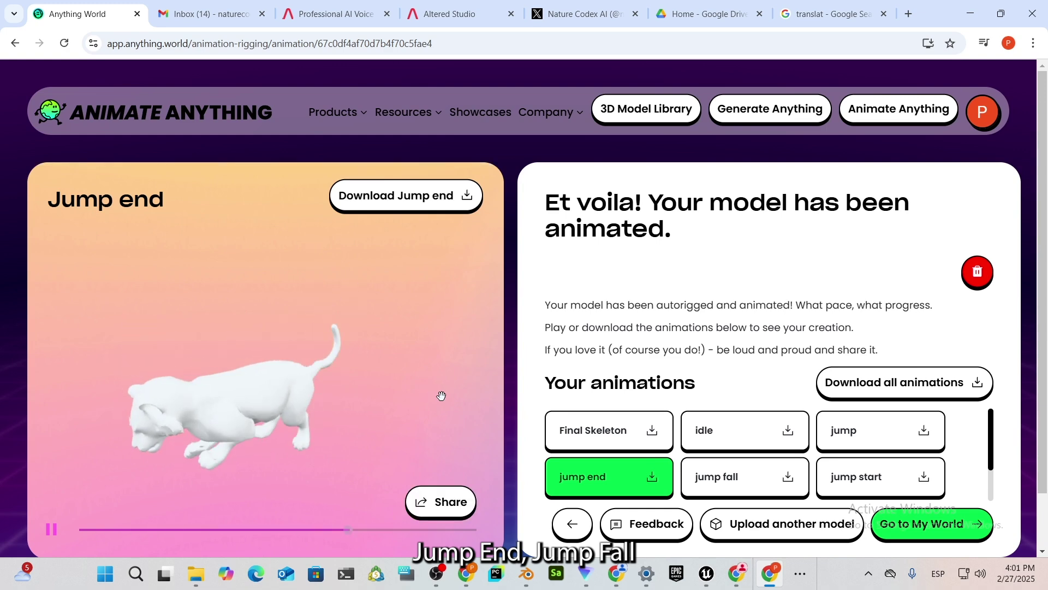
click(733, 475)
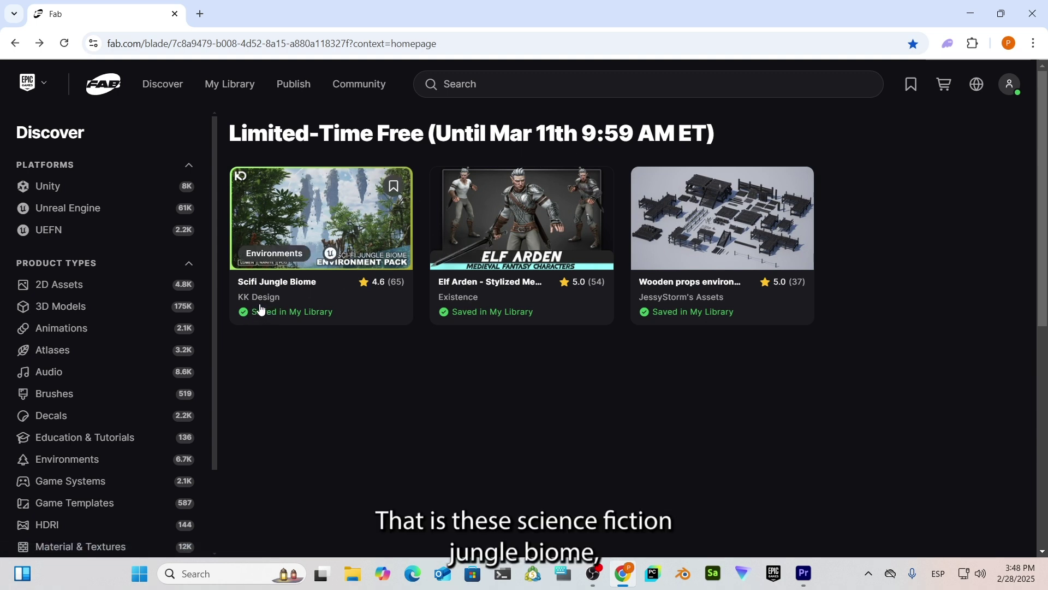
mouse_move(522, 218)
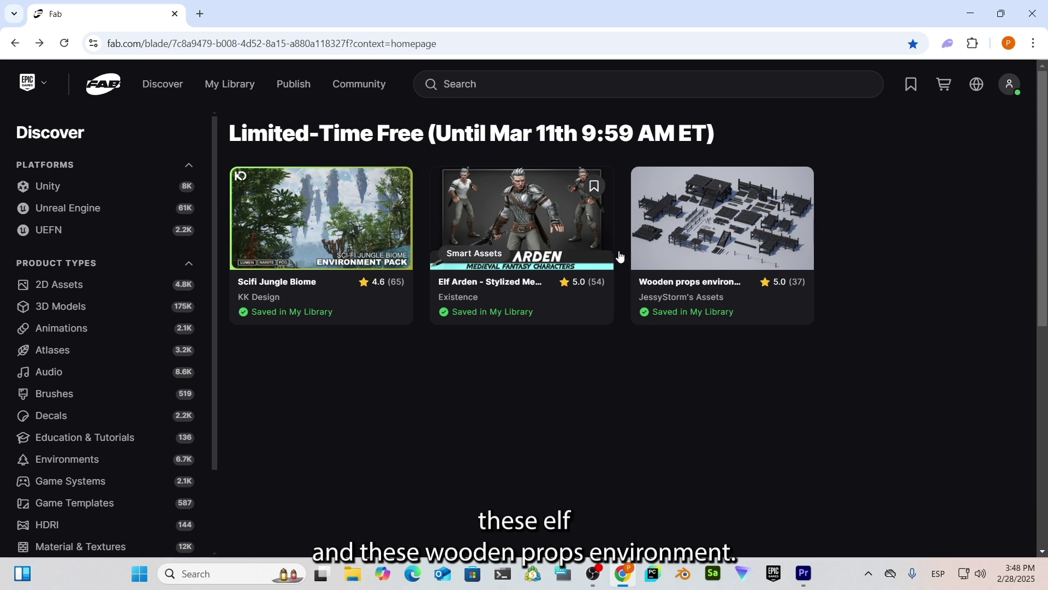
- Open the Scifi Jungle Biome page, expand its description, and read the '160 different assets' and landscapes features
click(314, 217)
scroll(846, 268, down, 2)
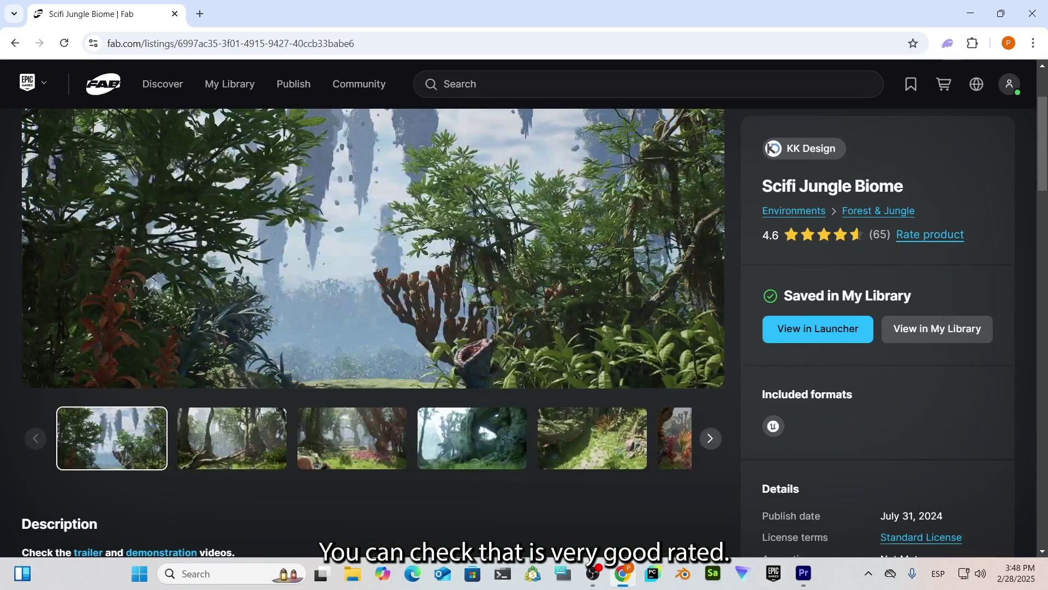
scroll(501, 251, down, 2)
scroll(33, 356, down, 2)
scroll(64, 439, down, 1)
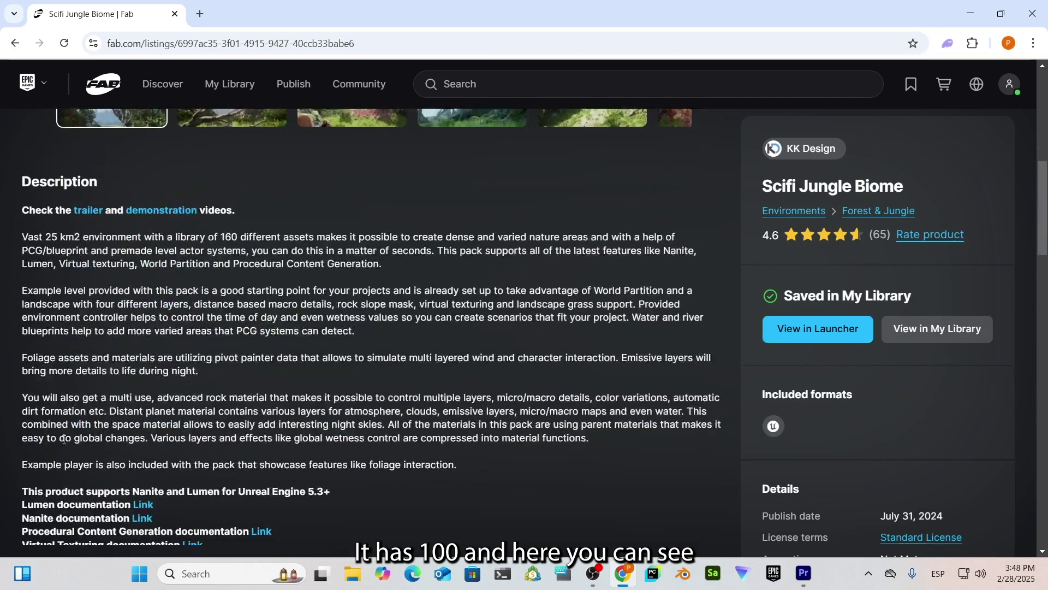
scroll(62, 440, down, 1)
click(62, 431)
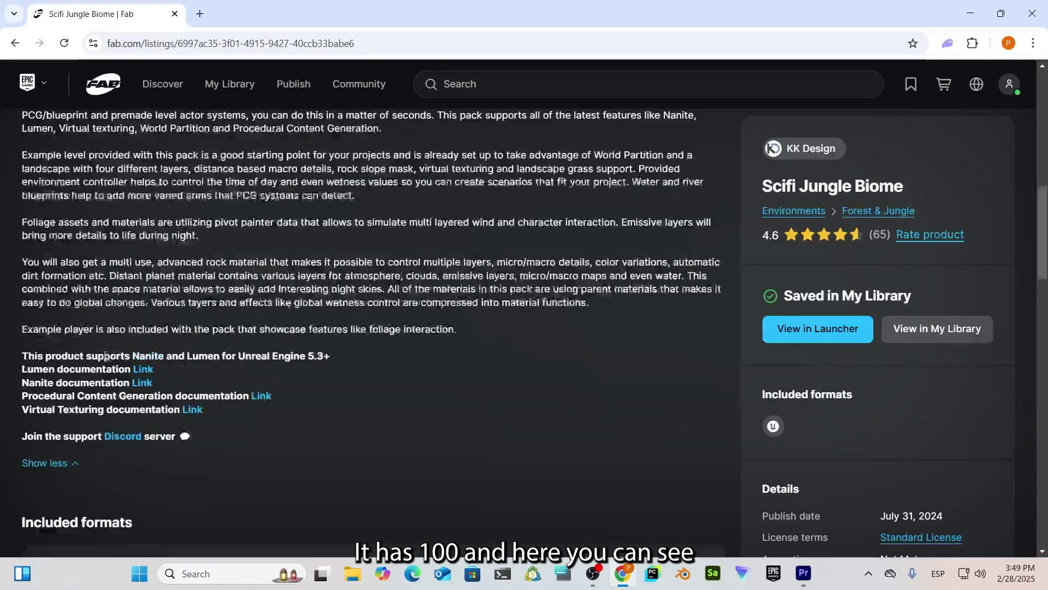
scroll(92, 300, down, 4)
scroll(92, 301, down, 1)
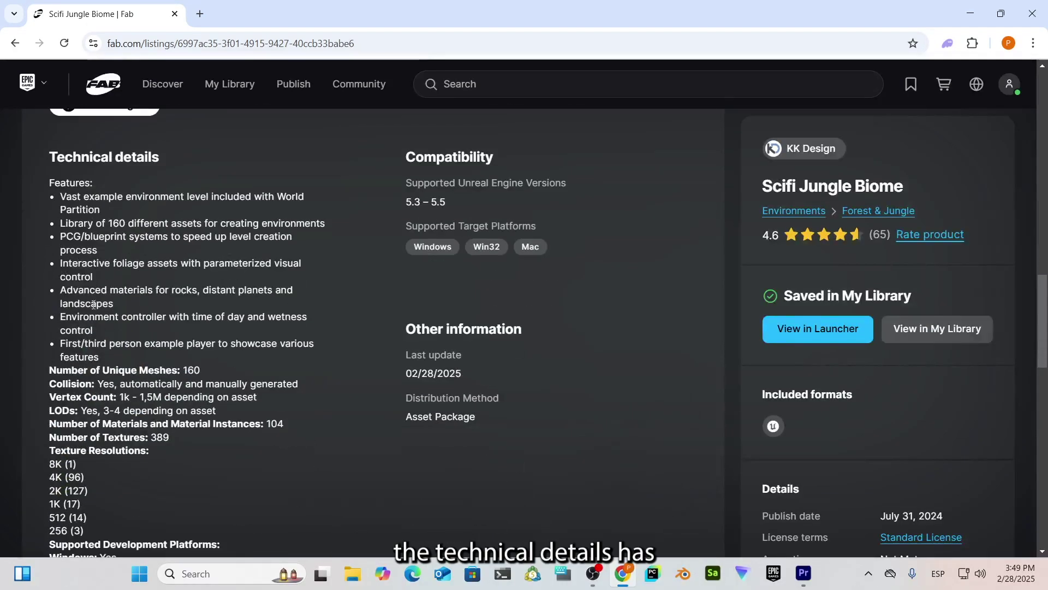
scroll(114, 224, down, 2)
scroll(114, 224, up, 1)
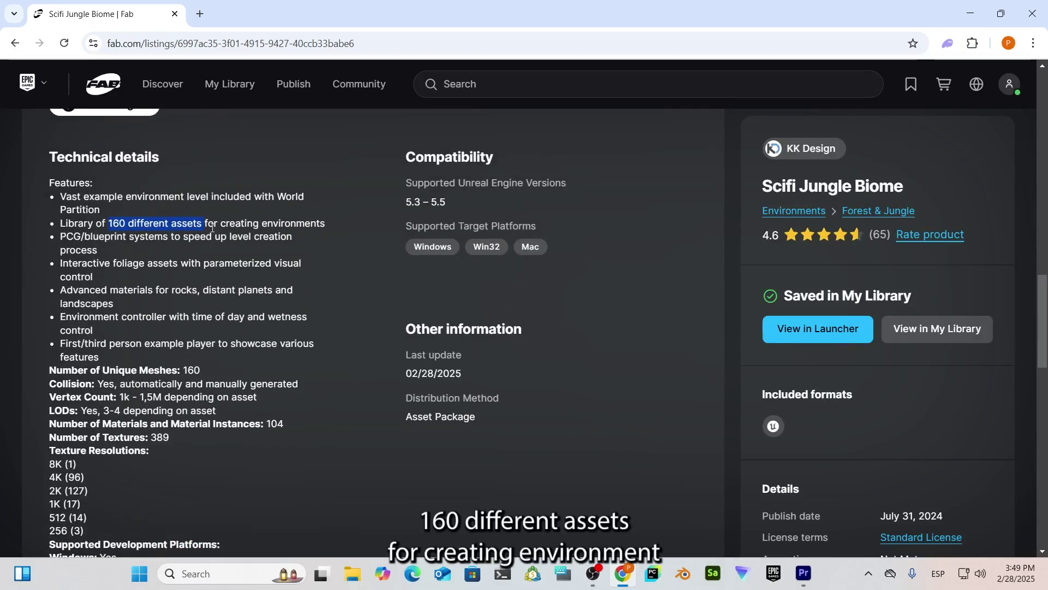
click(89, 262)
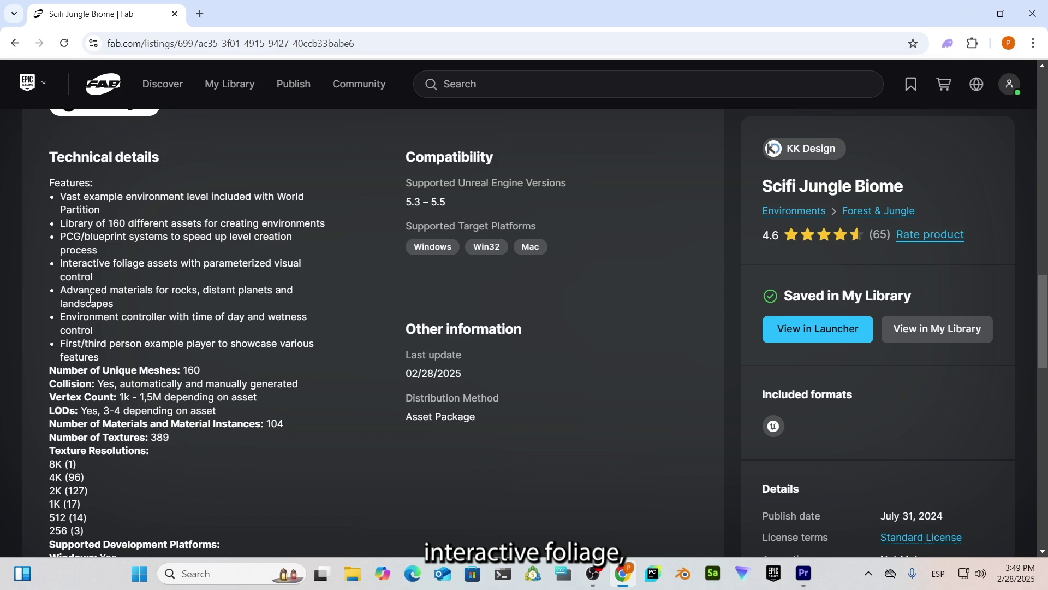
drag(60, 304, 135, 309)
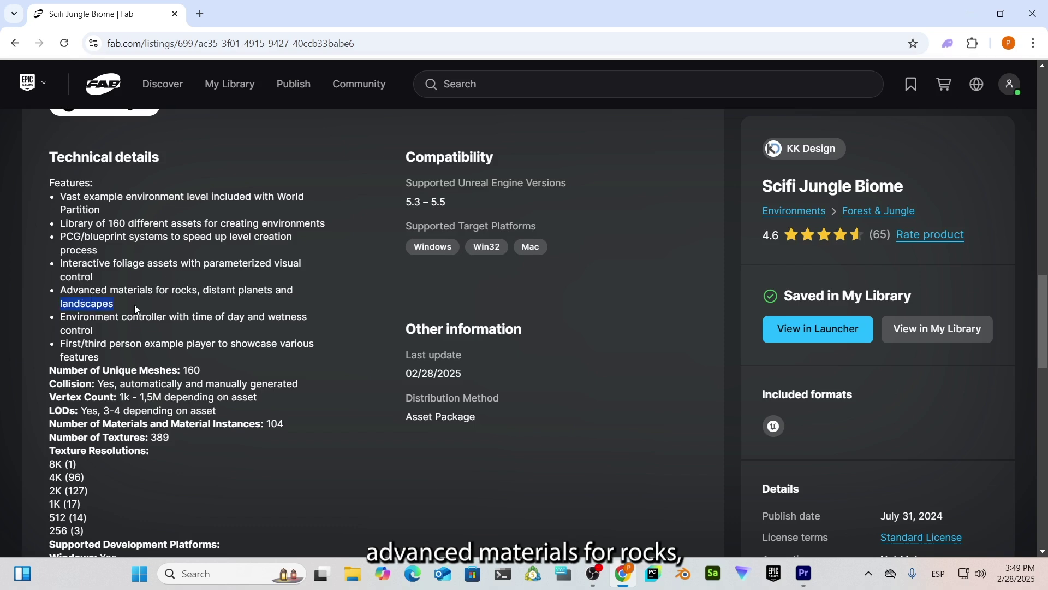
click(82, 316)
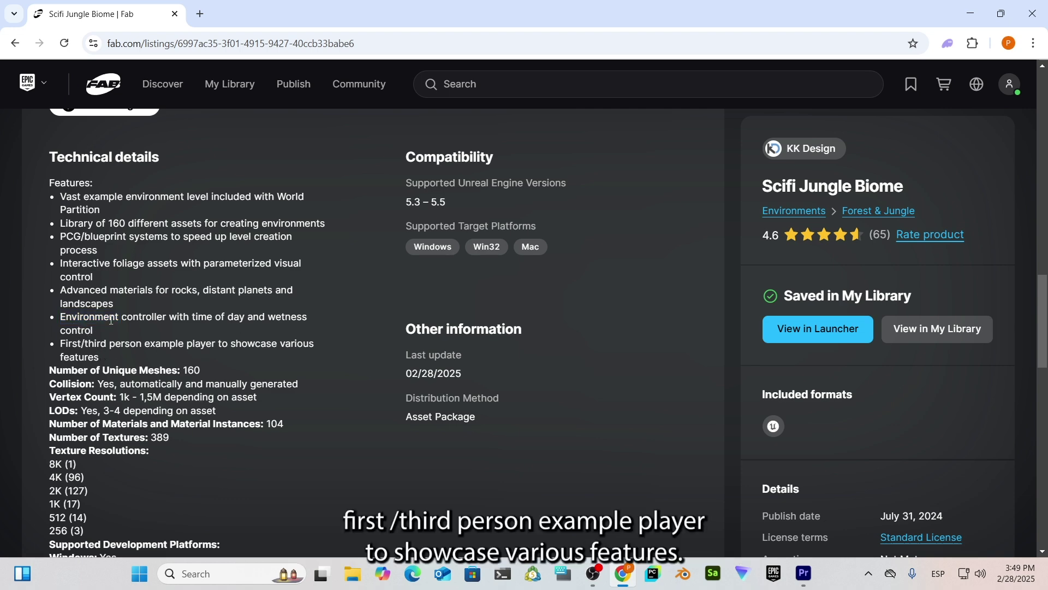
scroll(111, 319, down, 1)
scroll(123, 320, down, 2)
scroll(140, 320, up, 1)
scroll(148, 322, up, 2)
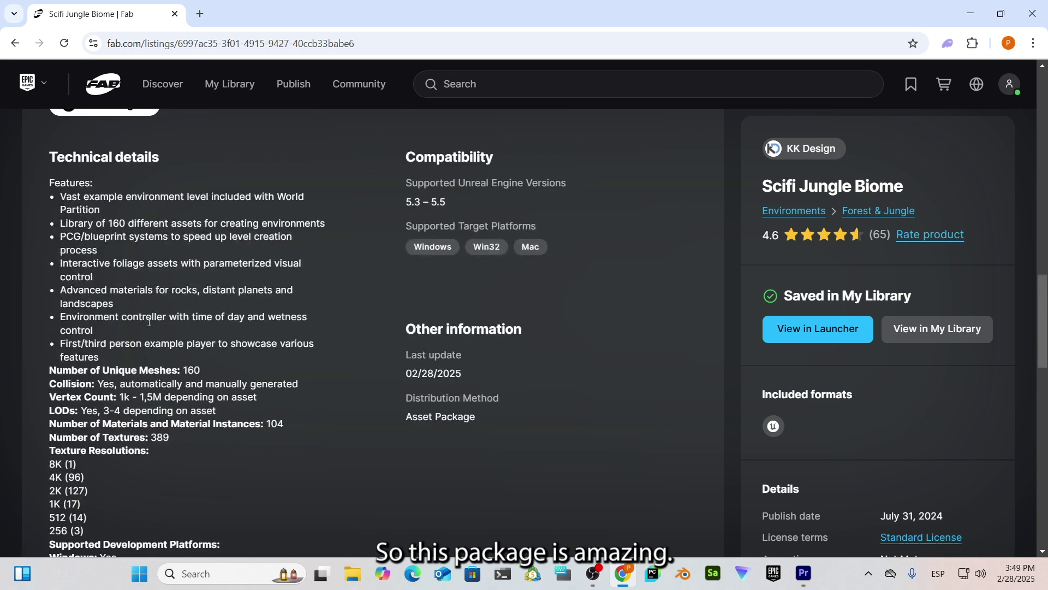
scroll(149, 322, up, 1)
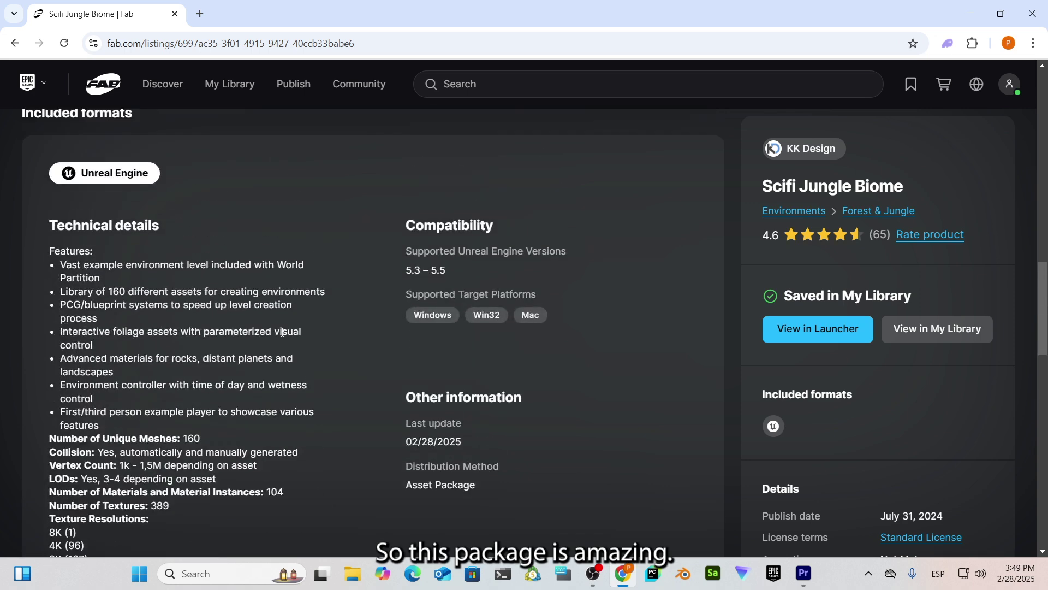
scroll(482, 322, down, 1)
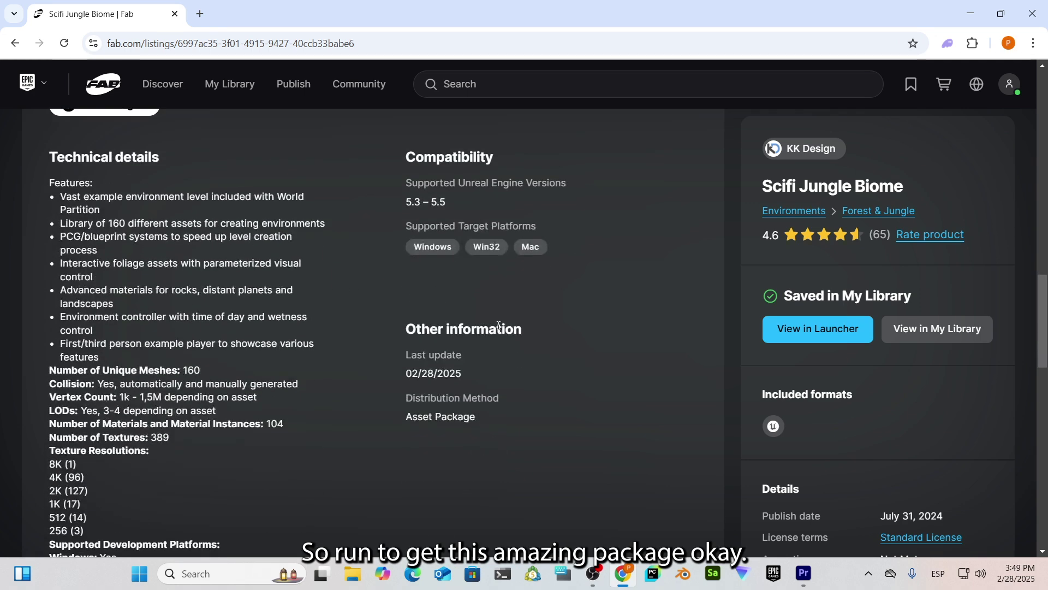
scroll(498, 327, up, 1)
scroll(485, 326, up, 2)
scroll(471, 321, up, 2)
scroll(472, 322, up, 3)
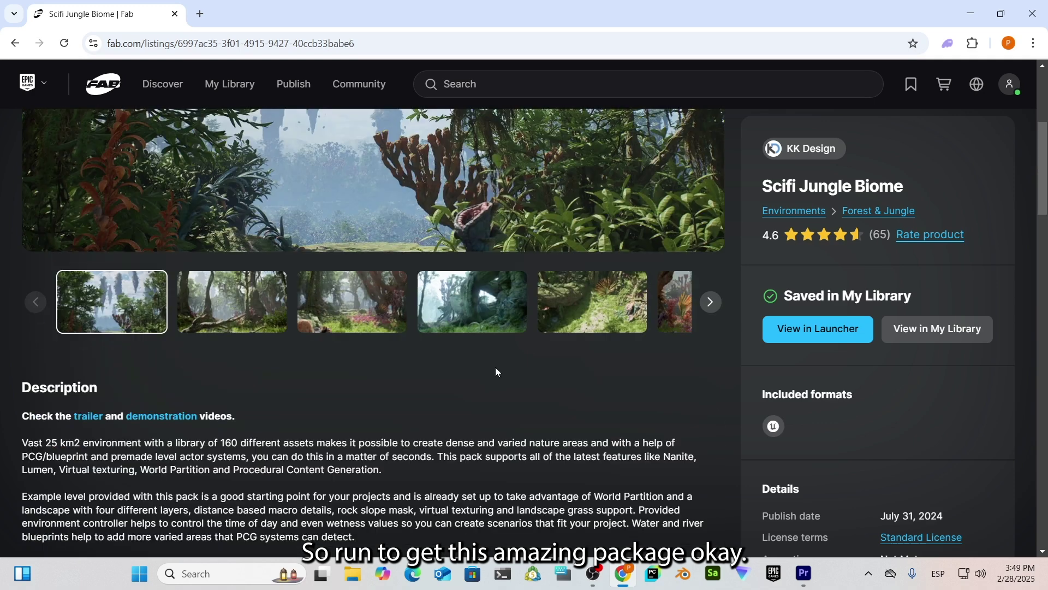